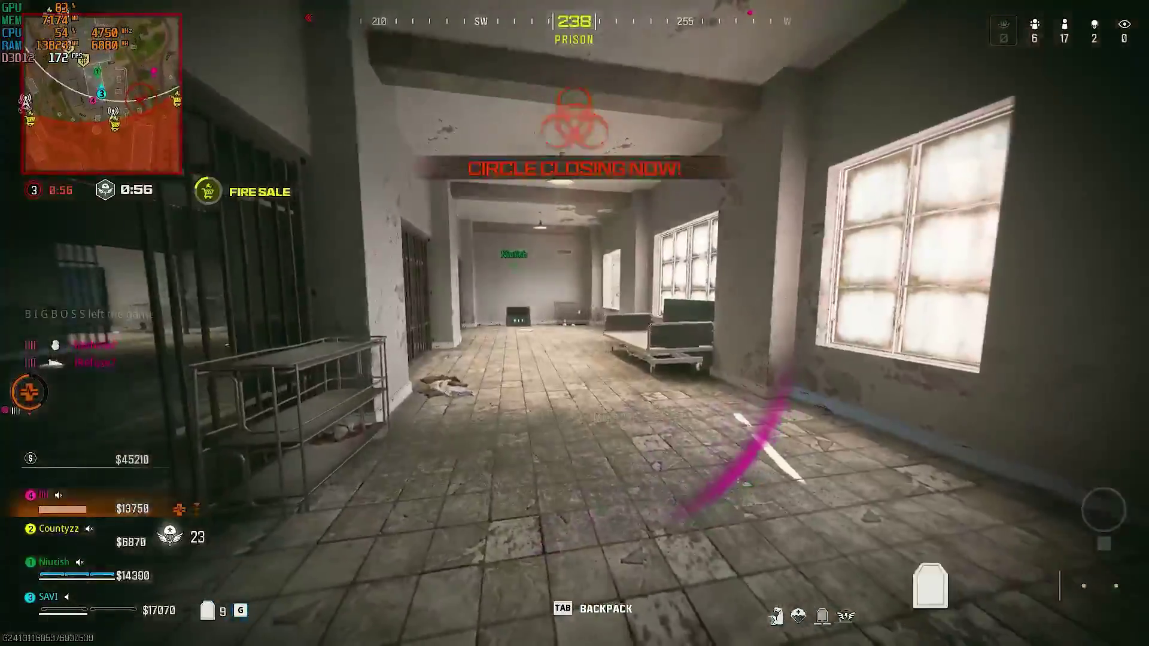
{"action": "key", "text": "g"}
{"action": "key", "text": "g"}
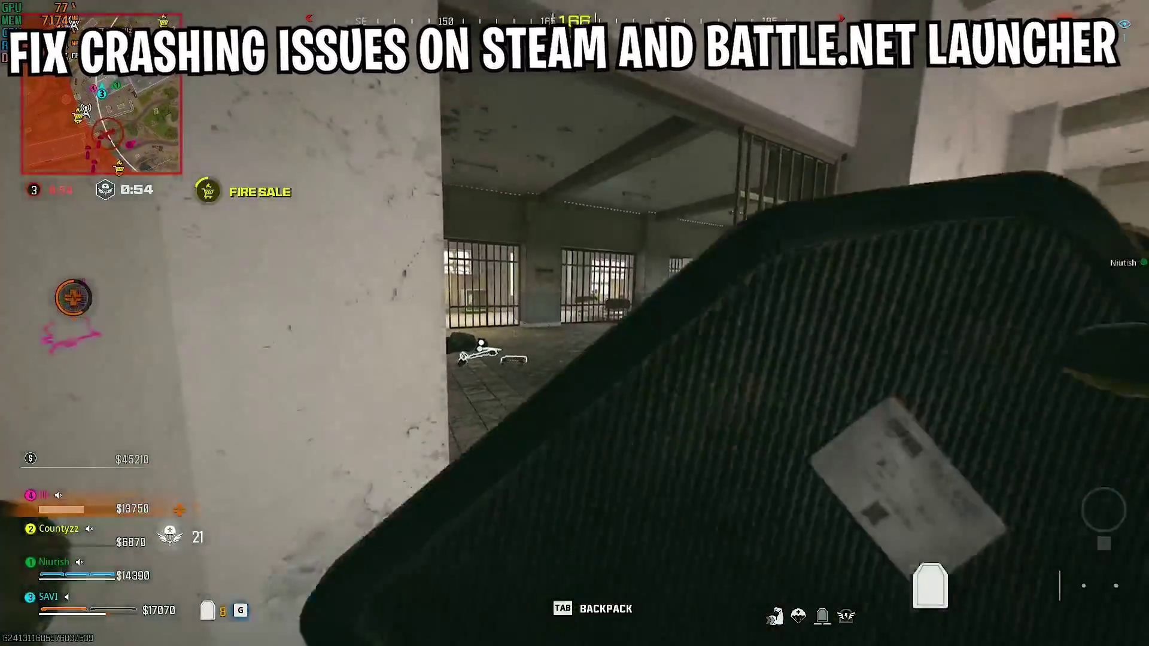
{"action": "key", "text": "w"}
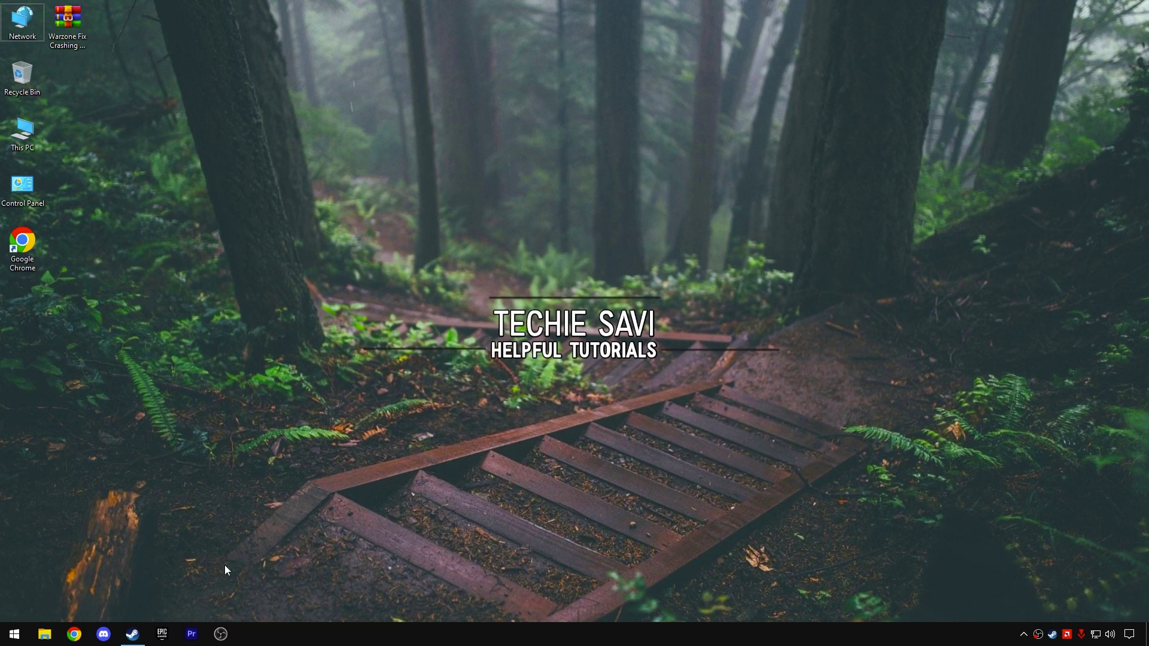
Switch to Steam and browse to the installed files of Call of Duty from its library properties
{"action": "mouse_move", "coordinate": [132, 632]}
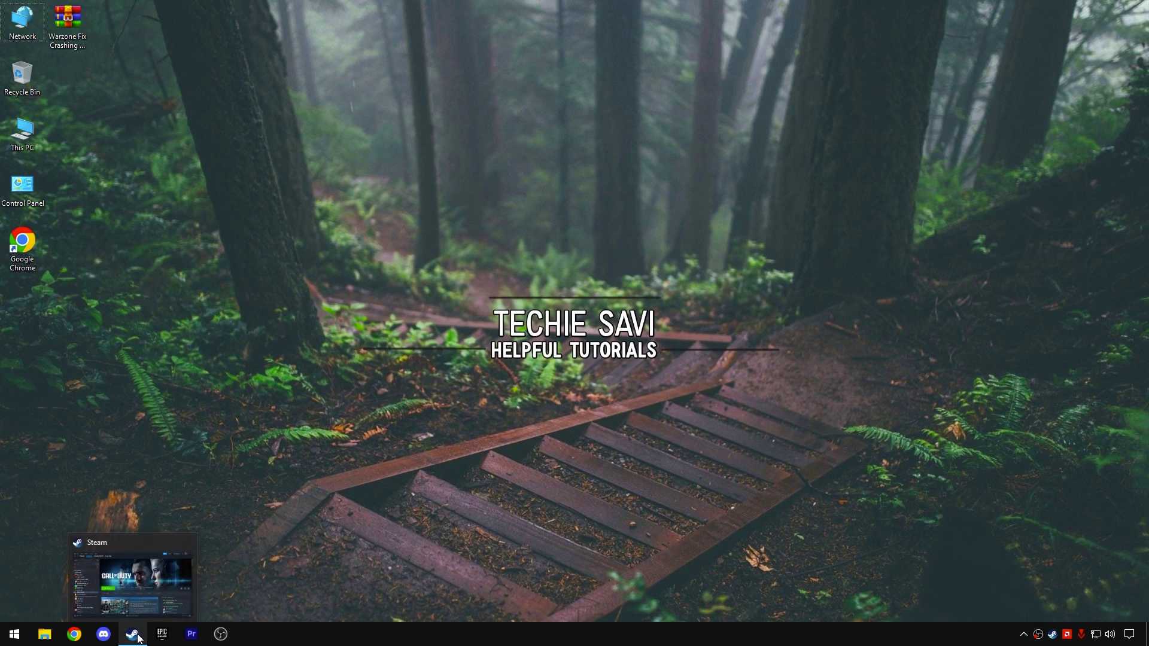
{"action": "left_click", "coordinate": [171, 607]}
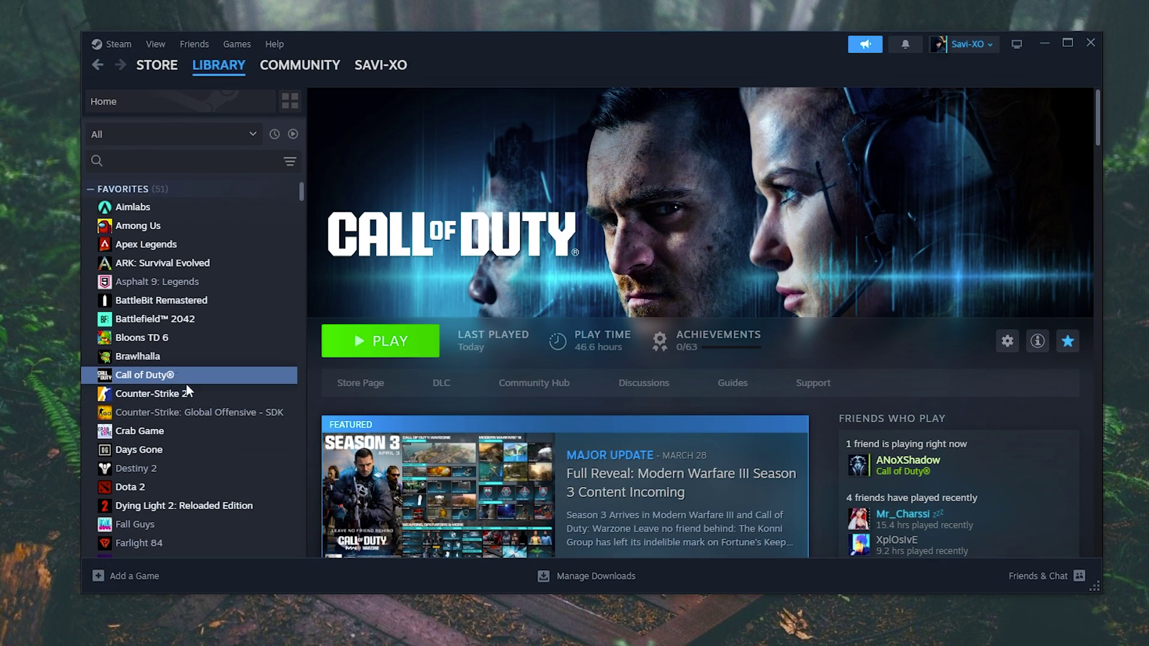
{"action": "right_click", "coordinate": [197, 376]}
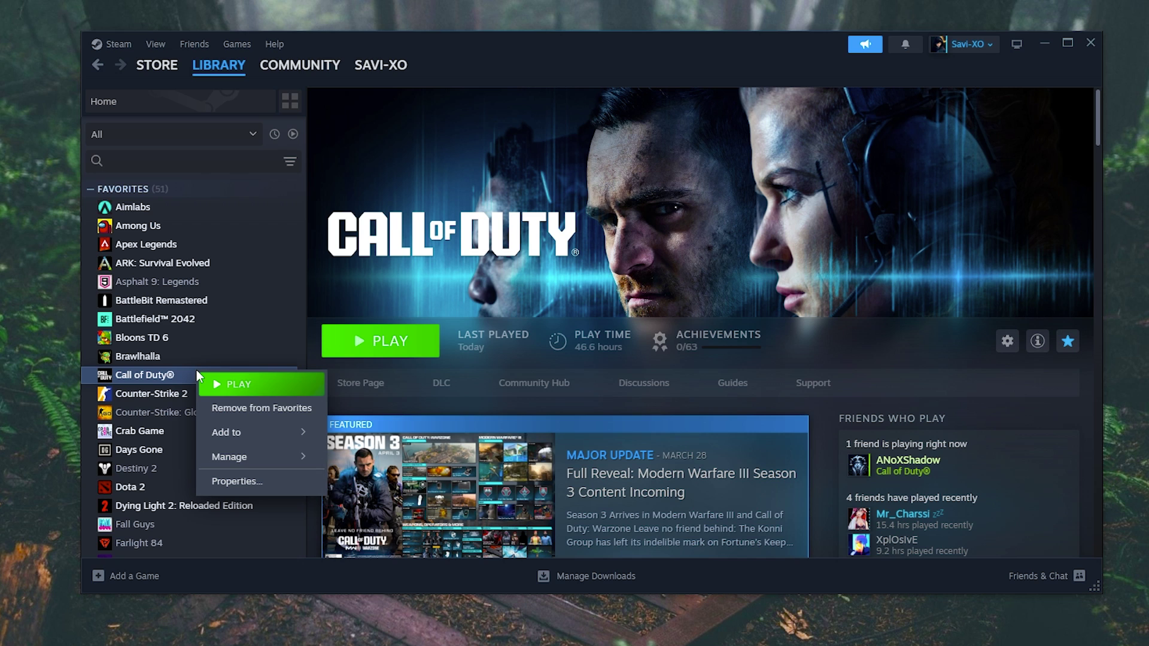
{"action": "left_click", "coordinate": [256, 478]}
{"action": "left_click", "coordinate": [373, 219]}
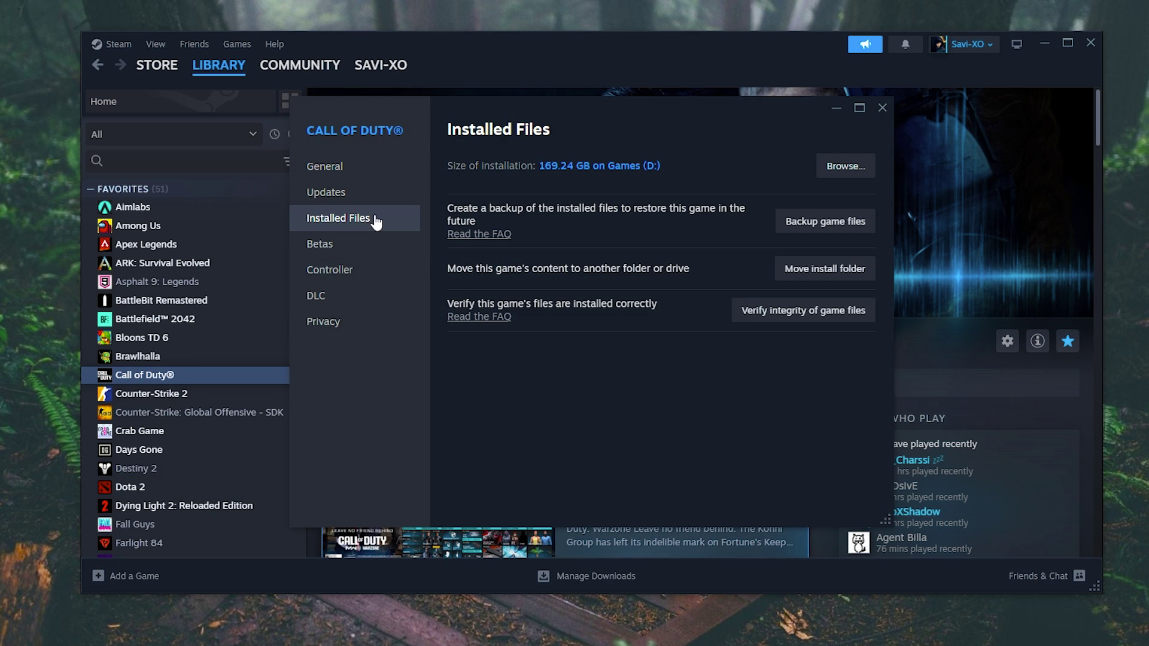
{"action": "left_click", "coordinate": [831, 168]}
Find the cod application in the Call of Duty HQ folder and open its compatibility properties
{"action": "scroll", "coordinate": [616, 270], "scroll_direction": "down", "scroll_amount": 7}
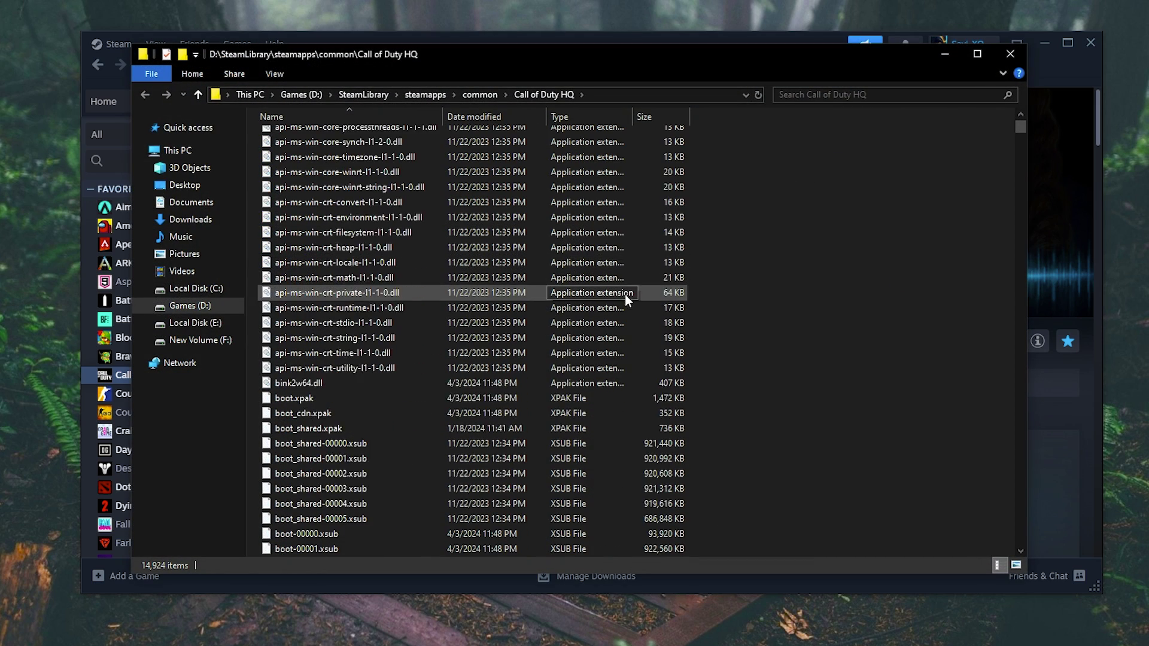
{"action": "scroll", "coordinate": [625, 295], "scroll_direction": "down", "scroll_amount": 10}
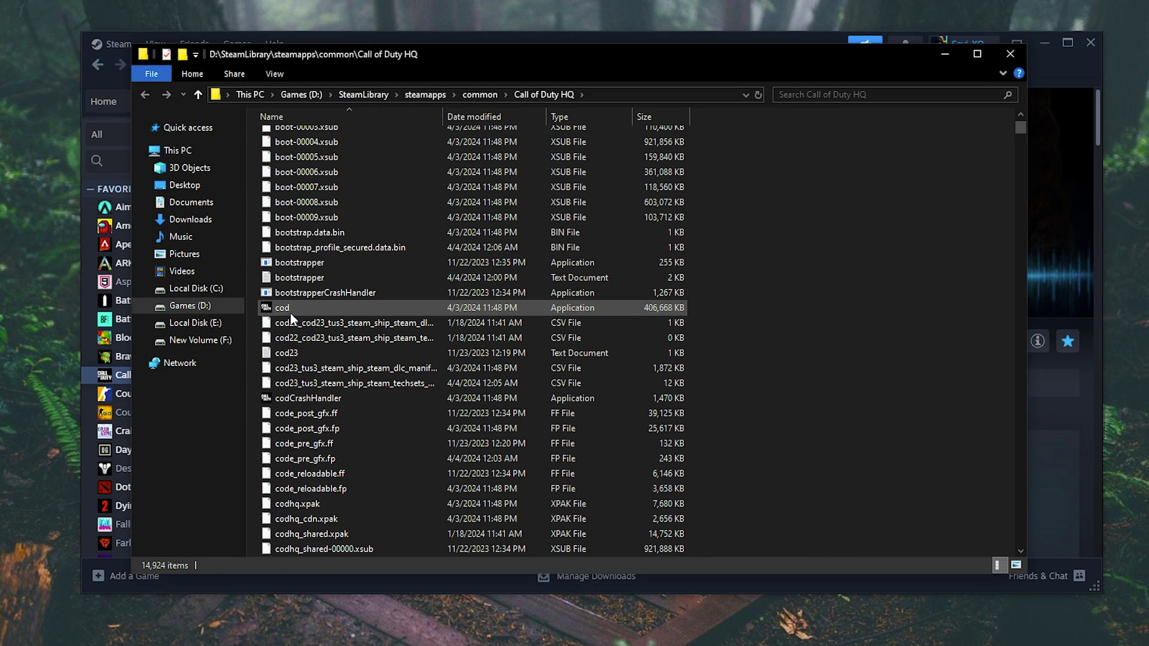
{"action": "left_click", "coordinate": [287, 306]}
{"action": "right_click", "coordinate": [279, 306]}
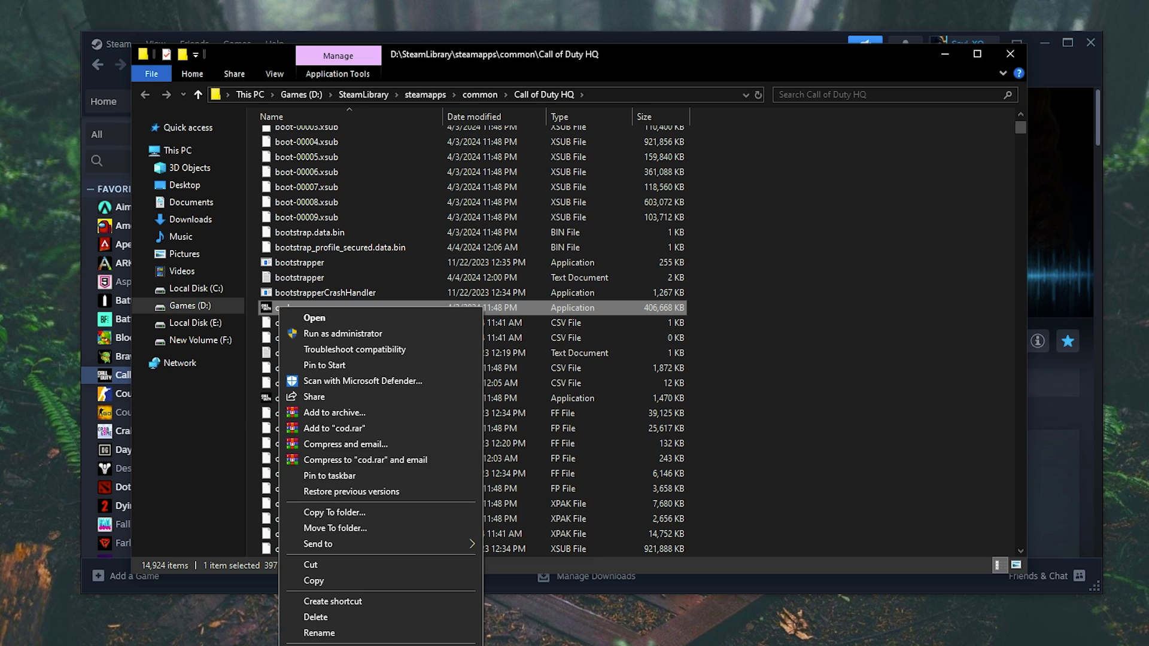
{"action": "left_click", "coordinate": [323, 645]}
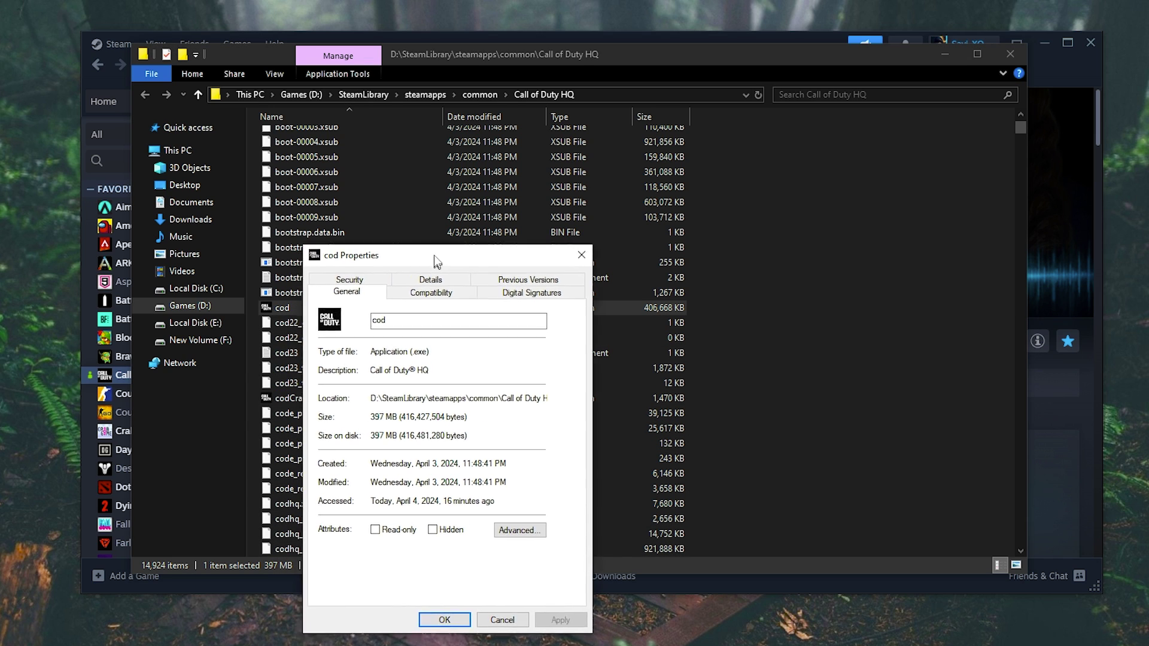
{"action": "left_click_drag", "start_coordinate": [434, 255], "coordinate": [483, 85]}
{"action": "left_click", "coordinate": [481, 121]}
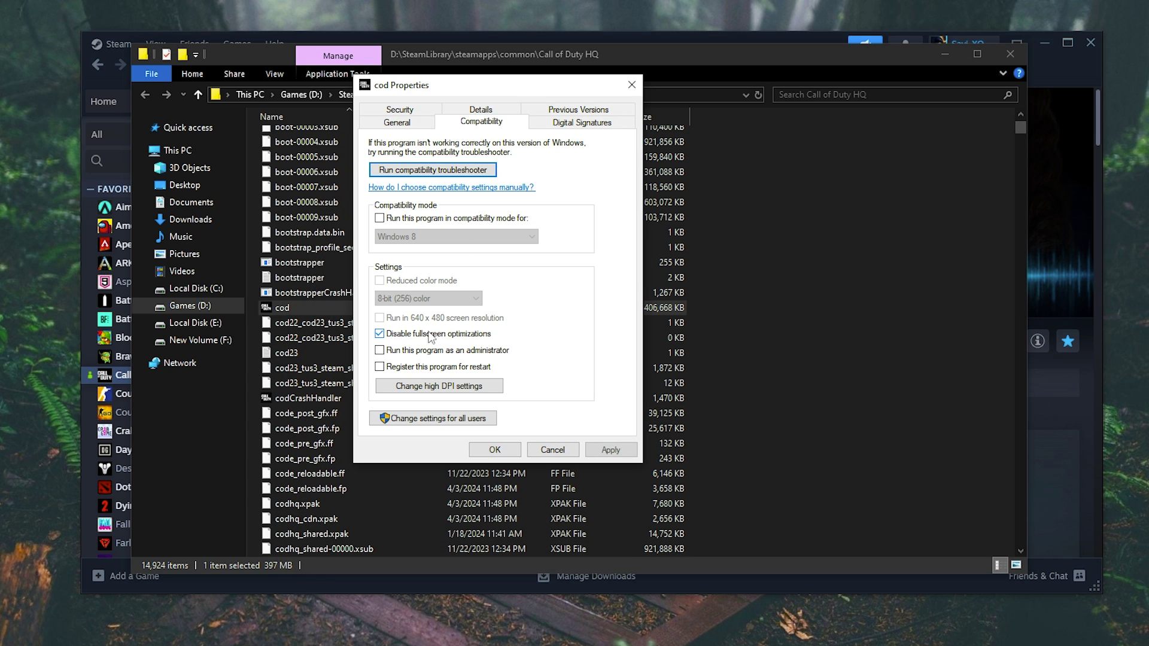
Override the high DPI scaling of cod with scaling performed by Application, and save the compatibility properties
{"action": "left_click", "coordinate": [433, 384]}
{"action": "left_click_drag", "start_coordinate": [522, 157], "coordinate": [768, 149]}
{"action": "left_click", "coordinate": [693, 367]}
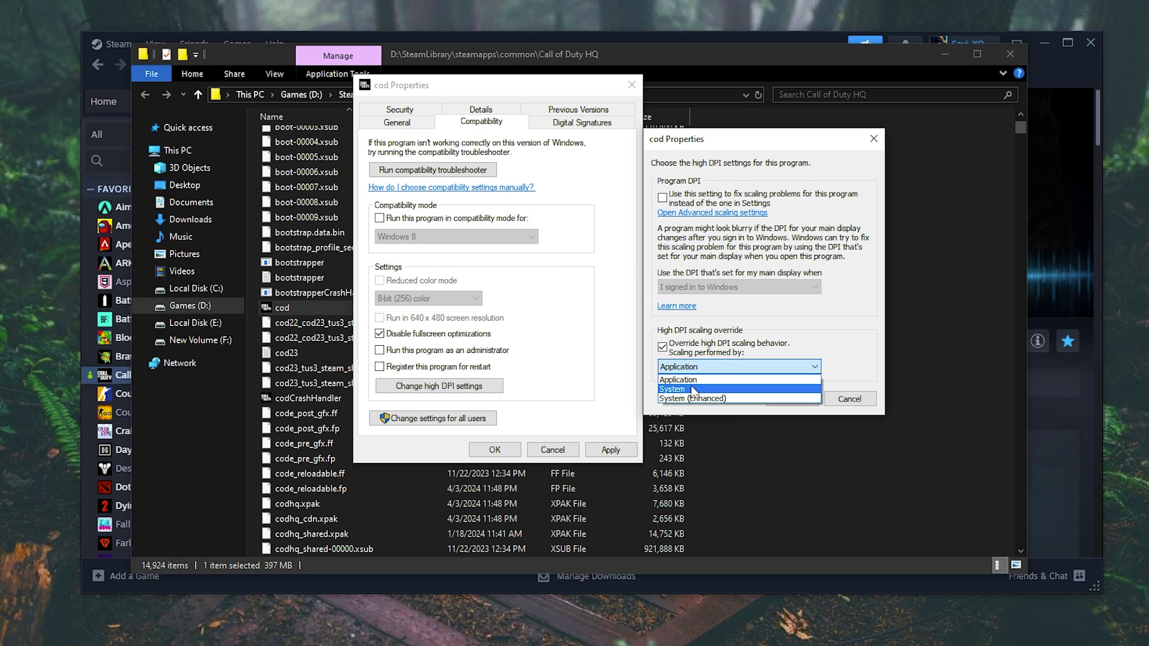
{"action": "left_click", "coordinate": [682, 376]}
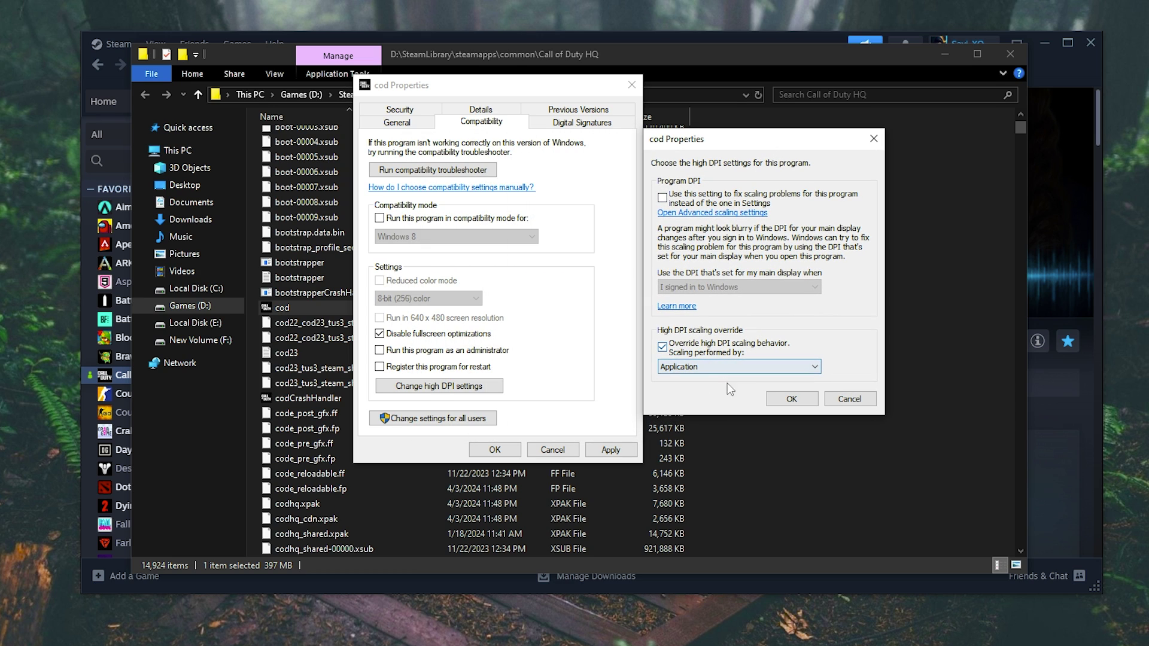
{"action": "left_click", "coordinate": [783, 401]}
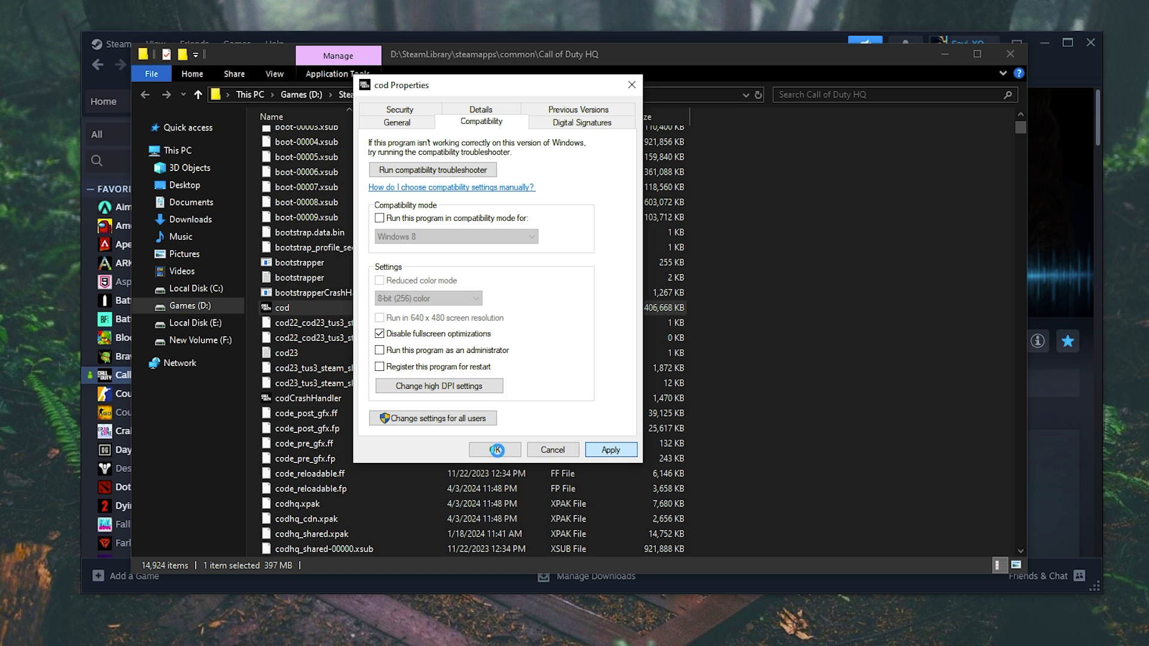
{"action": "left_click", "coordinate": [497, 449]}
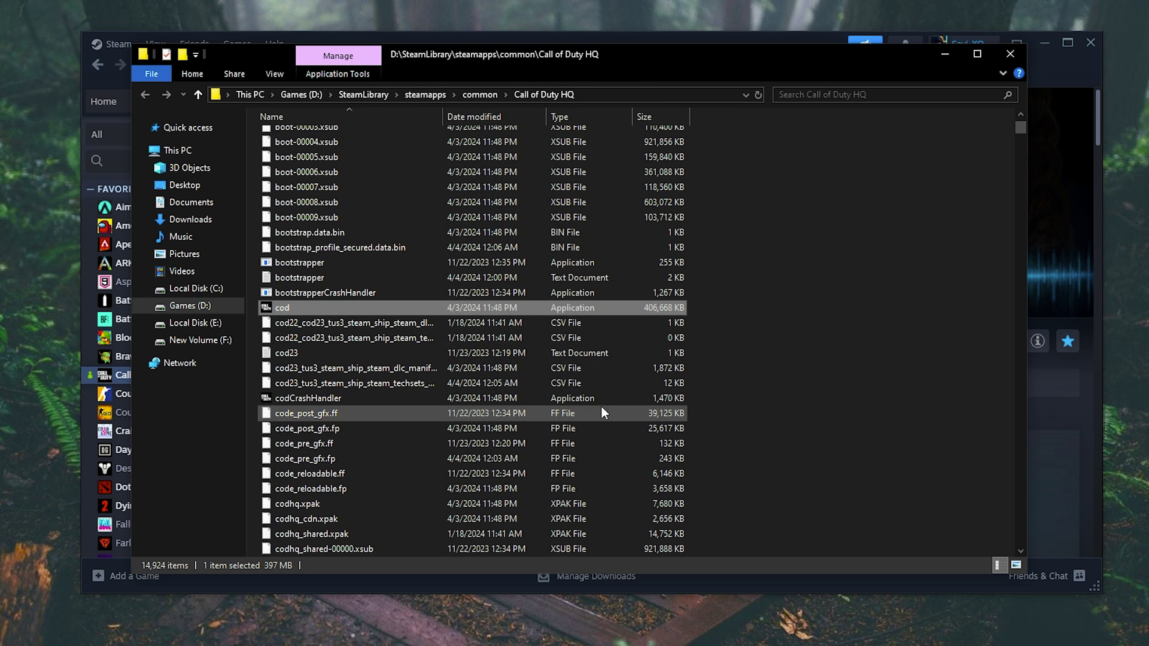
Delete all files in the shadercache folder inside cod23
{"action": "scroll", "coordinate": [601, 406], "scroll_direction": "up", "scroll_amount": 12}
{"action": "scroll", "coordinate": [575, 300], "scroll_direction": "up", "scroll_amount": 4}
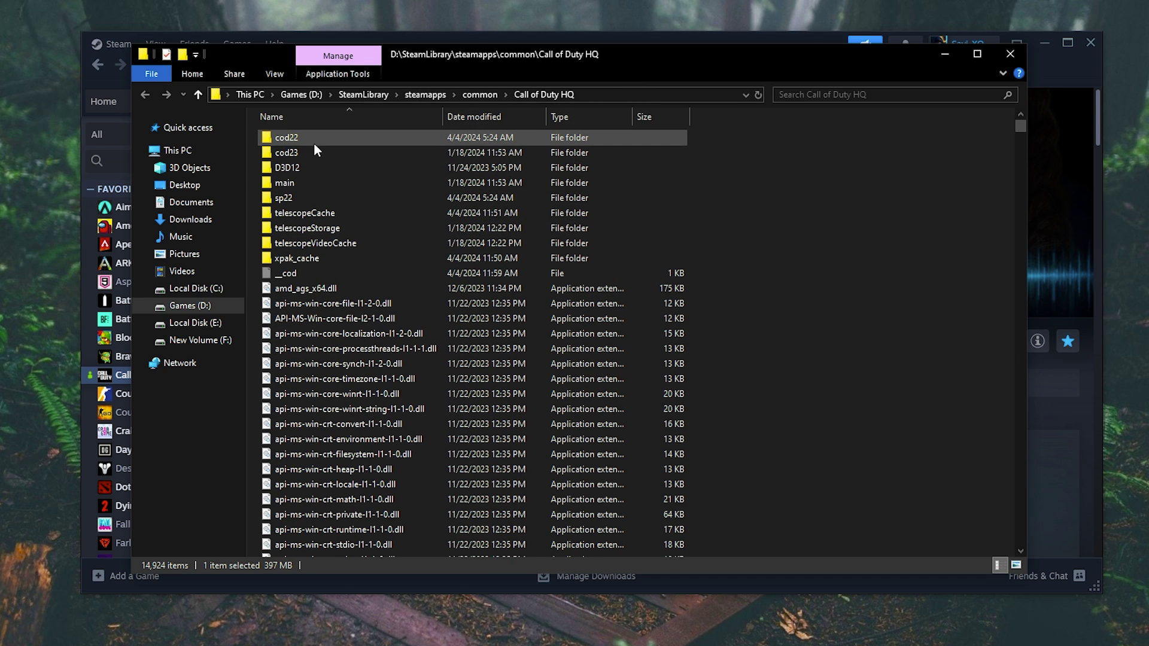
{"action": "left_click", "coordinate": [296, 154]}
{"action": "double_click", "coordinate": [295, 153]}
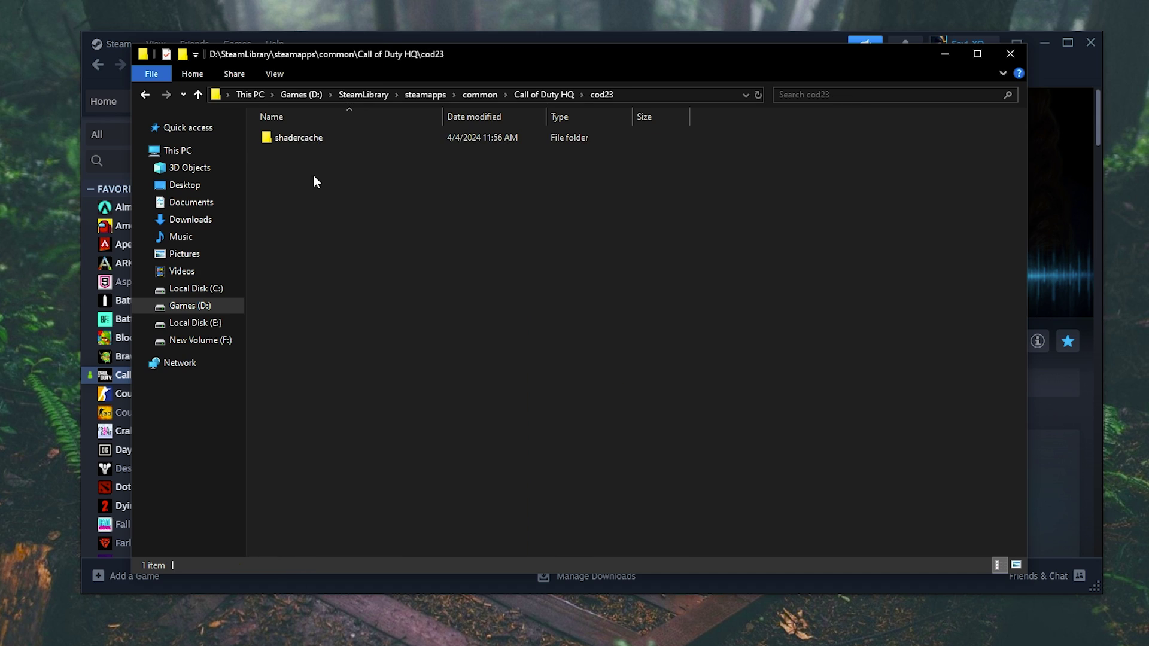
{"action": "double_click", "coordinate": [304, 135]}
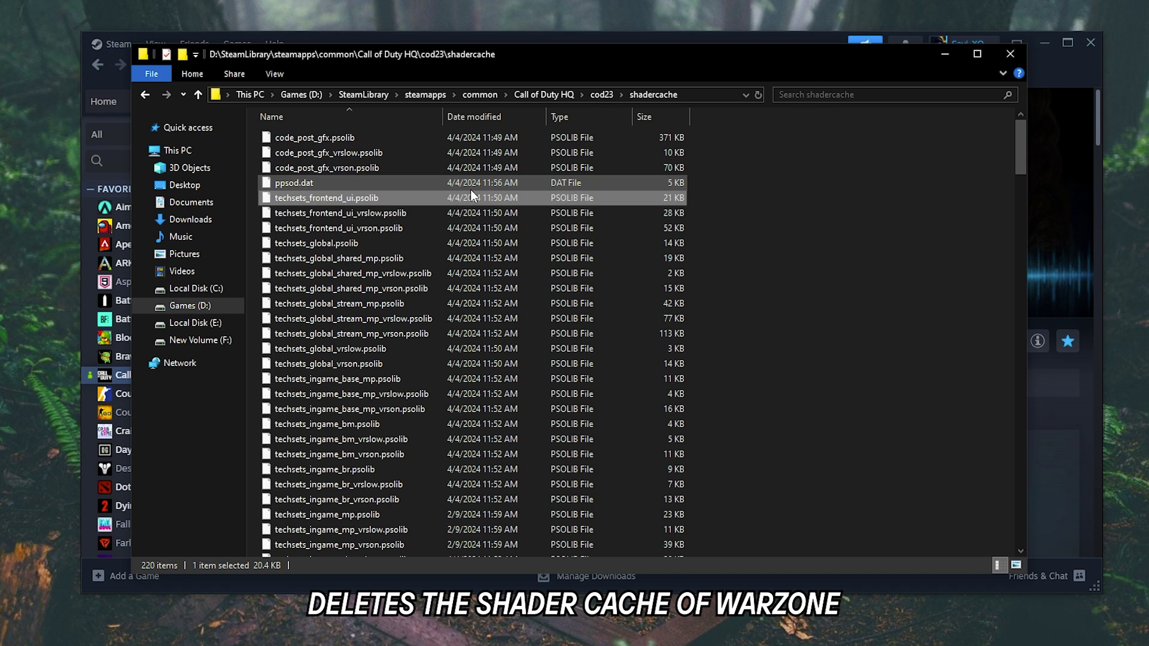
{"action": "key", "text": "ctrl+a"}
{"action": "right_click", "coordinate": [433, 202]}
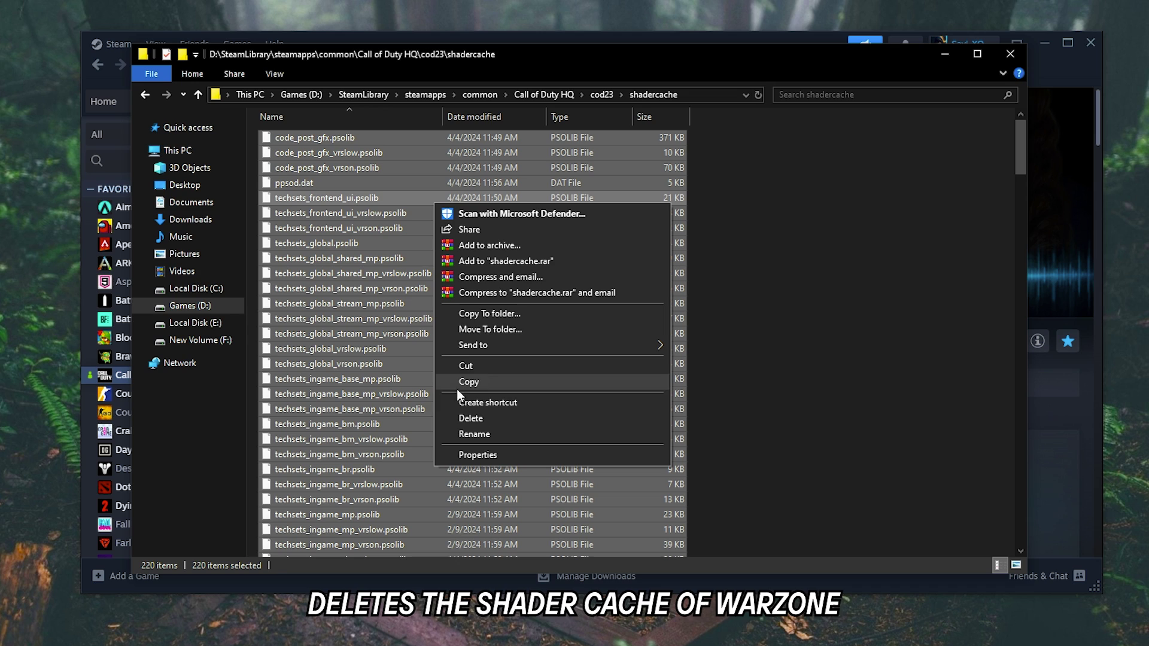
{"action": "left_click", "coordinate": [475, 418]}
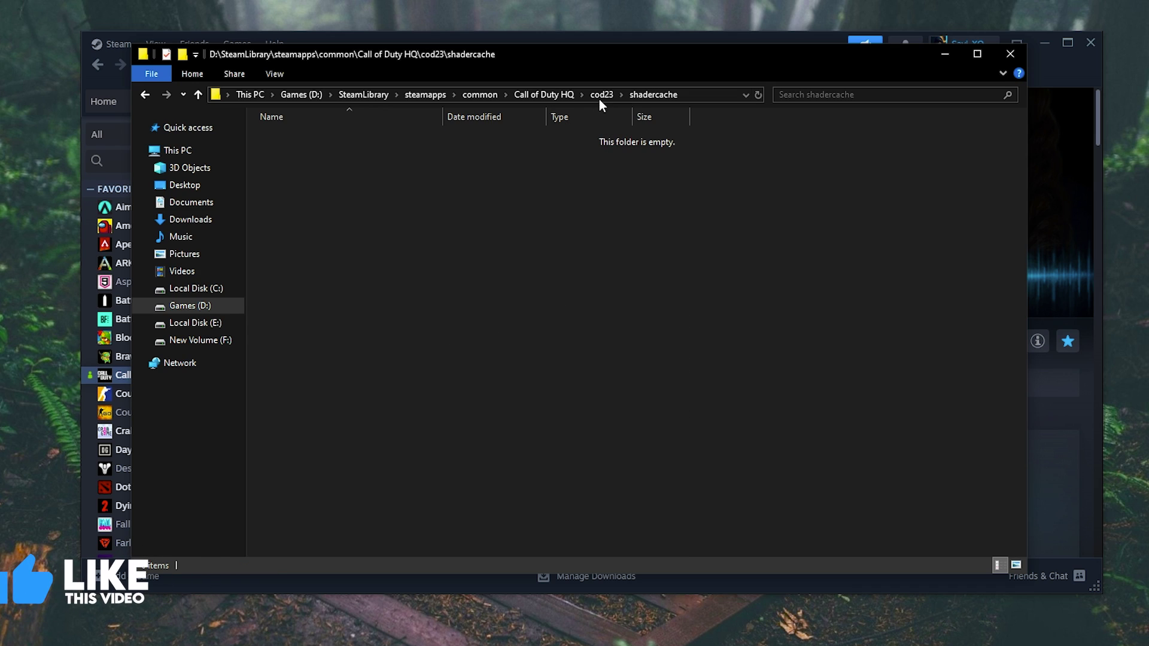
Return to the Call of Duty HQ folder, close it and the game's properties, and minimize Steam
{"action": "left_click", "coordinate": [601, 96]}
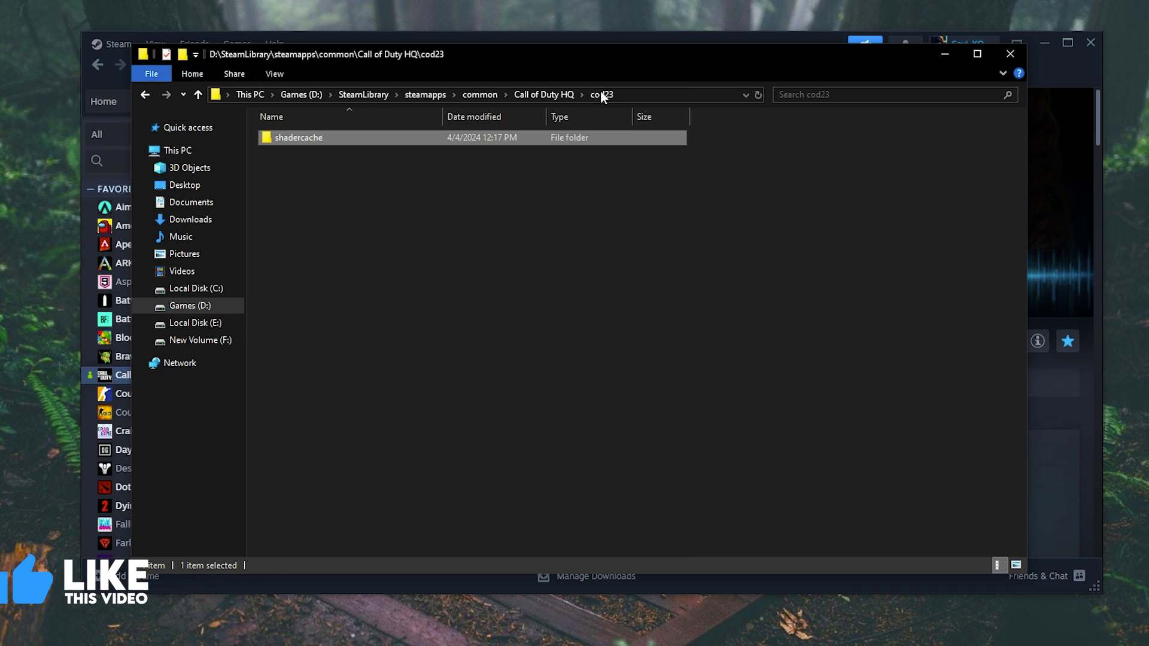
{"action": "left_click", "coordinate": [552, 95]}
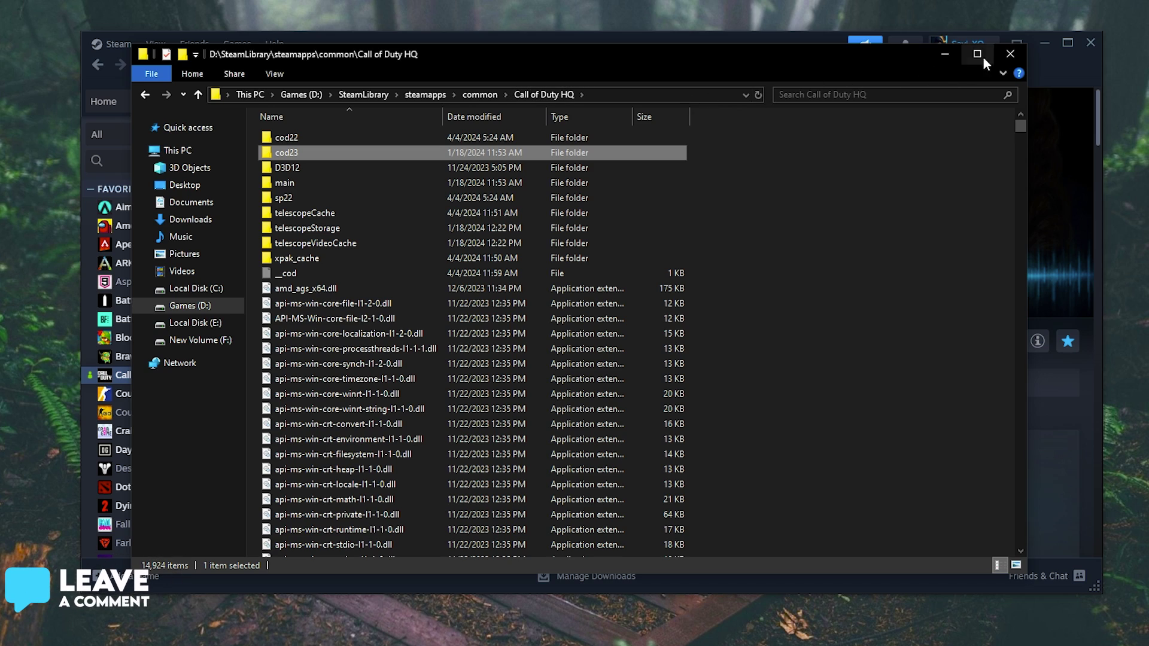
{"action": "left_click", "coordinate": [1010, 50]}
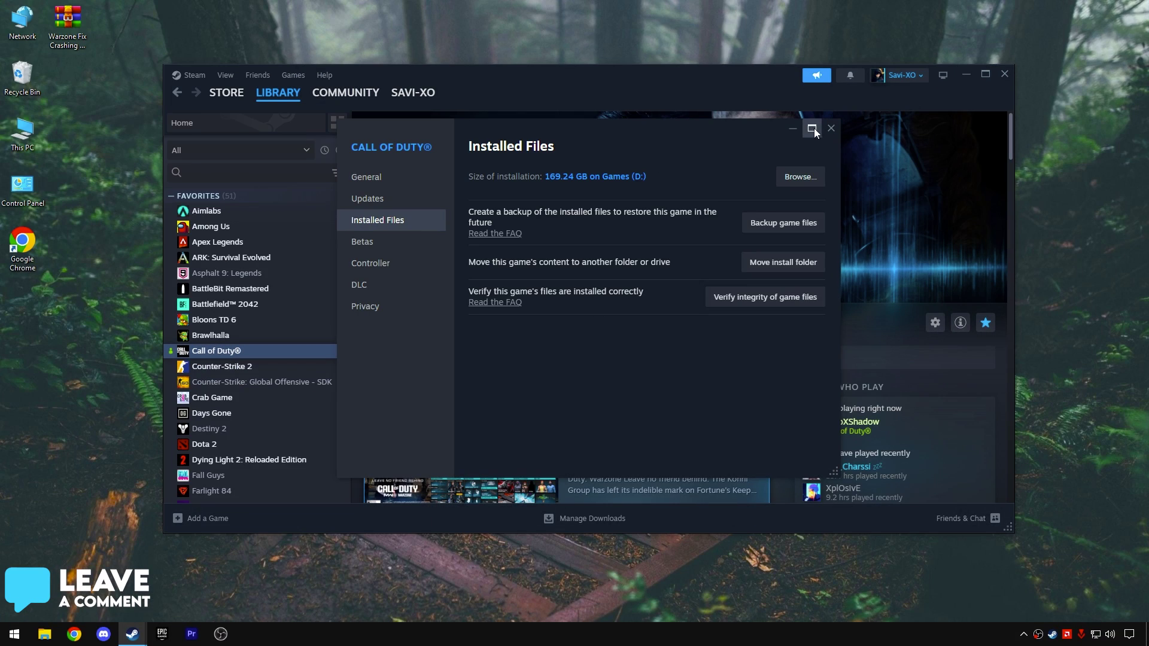
{"action": "left_click", "coordinate": [882, 107]}
{"action": "left_click", "coordinate": [1044, 43]}
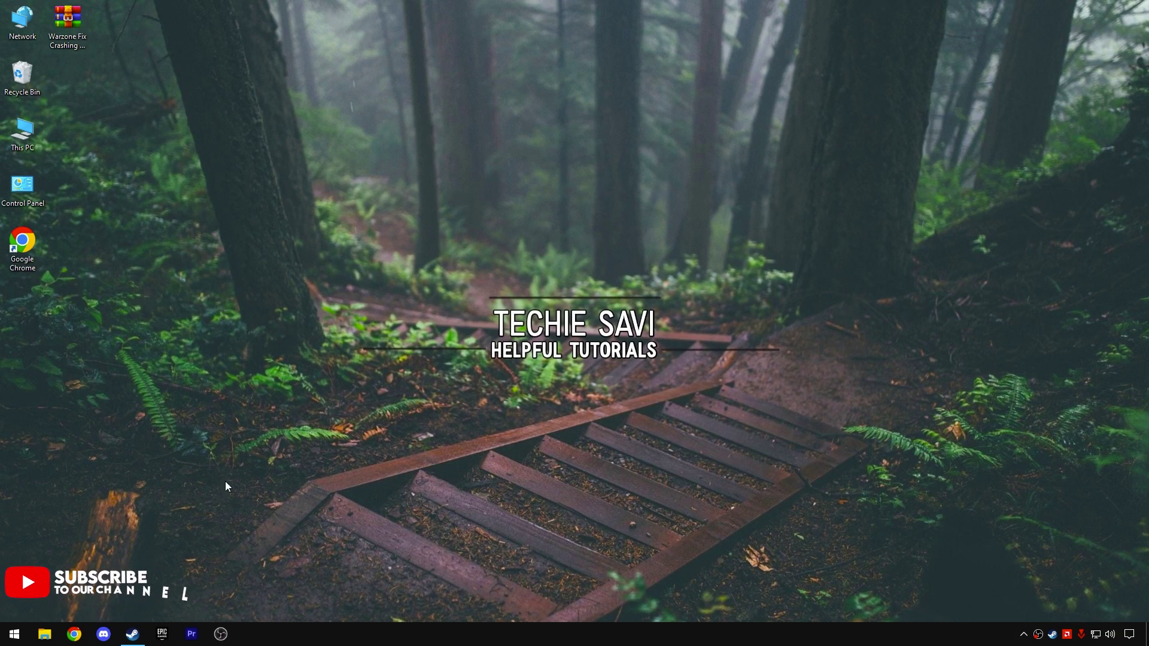
Search Windows for "GPU Settings" and open Graphics settings
{"action": "left_click", "coordinate": [14, 634]}
{"action": "type", "text": "GPU S"}
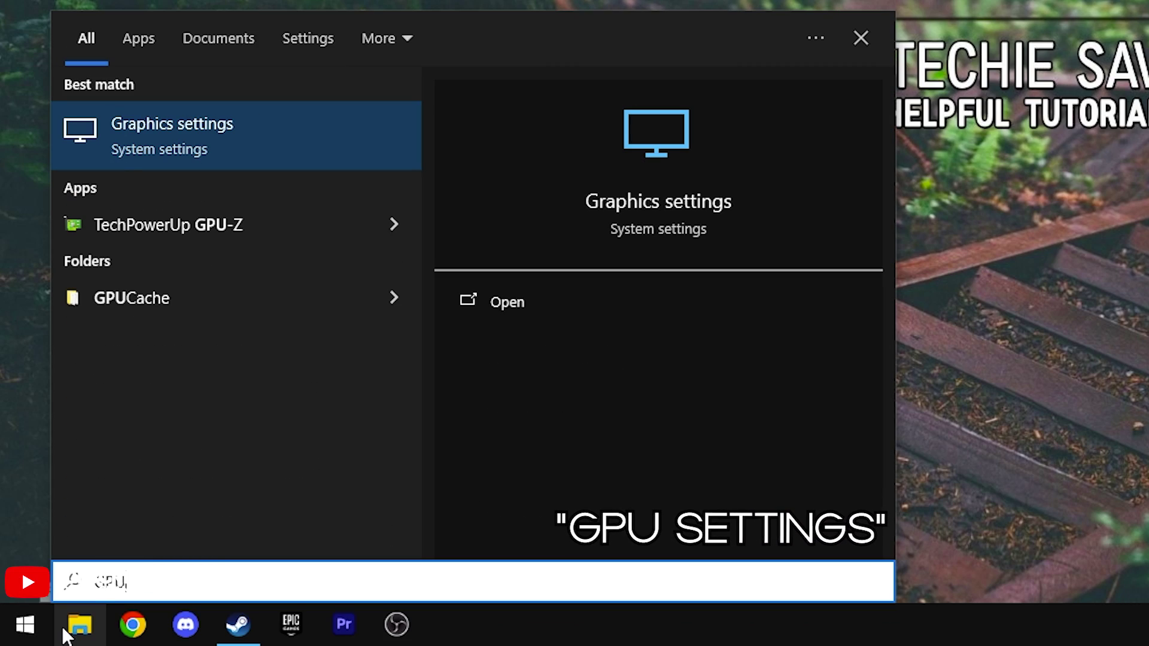
{"action": "type", "text": "ettings"}
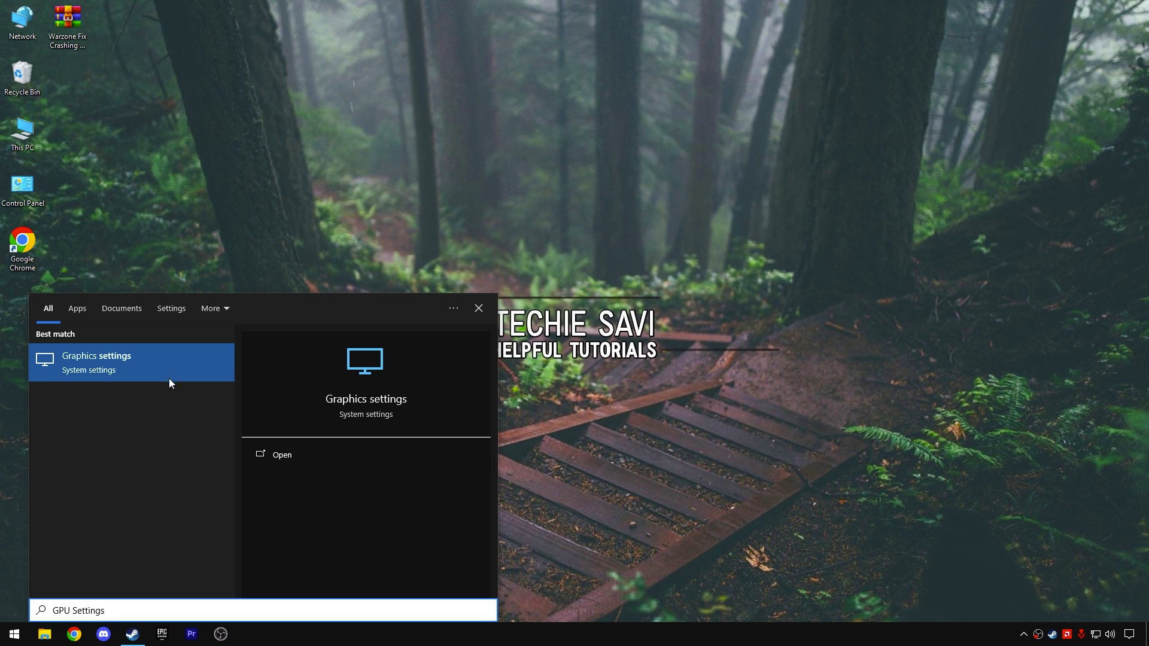
{"action": "left_click", "coordinate": [273, 455]}
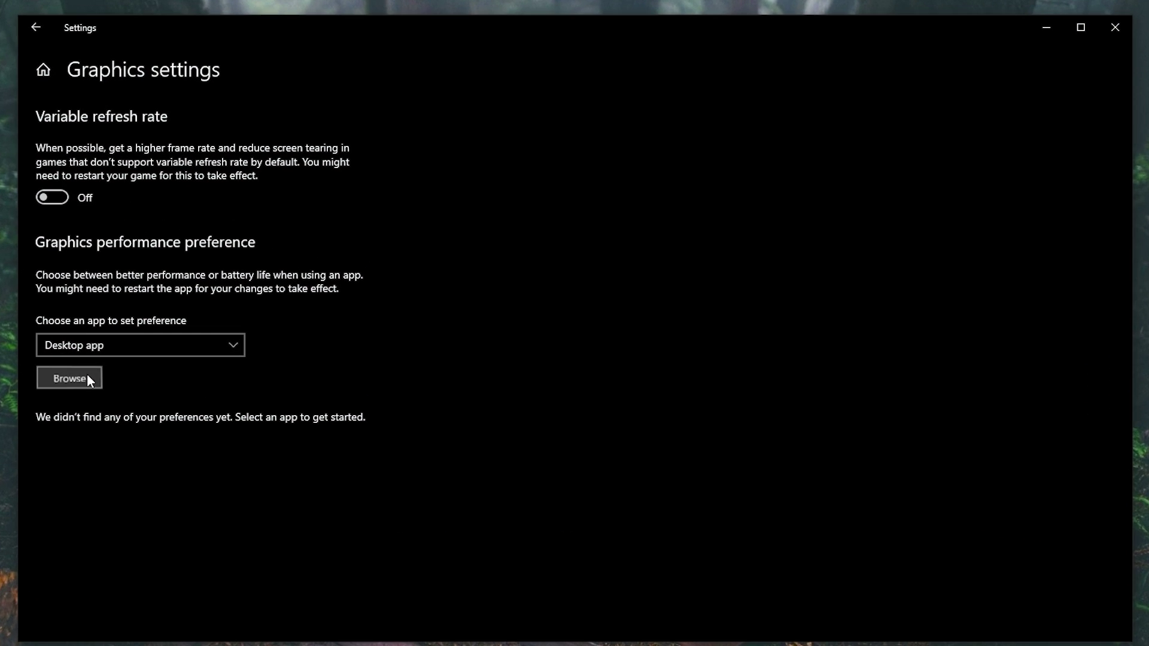
Add the cod application from D:\SteamLibrary\steamapps\common\Call of Duty HQ to the graphics performance preference list
{"action": "left_click", "coordinate": [167, 336]}
{"action": "left_click", "coordinate": [110, 294]}
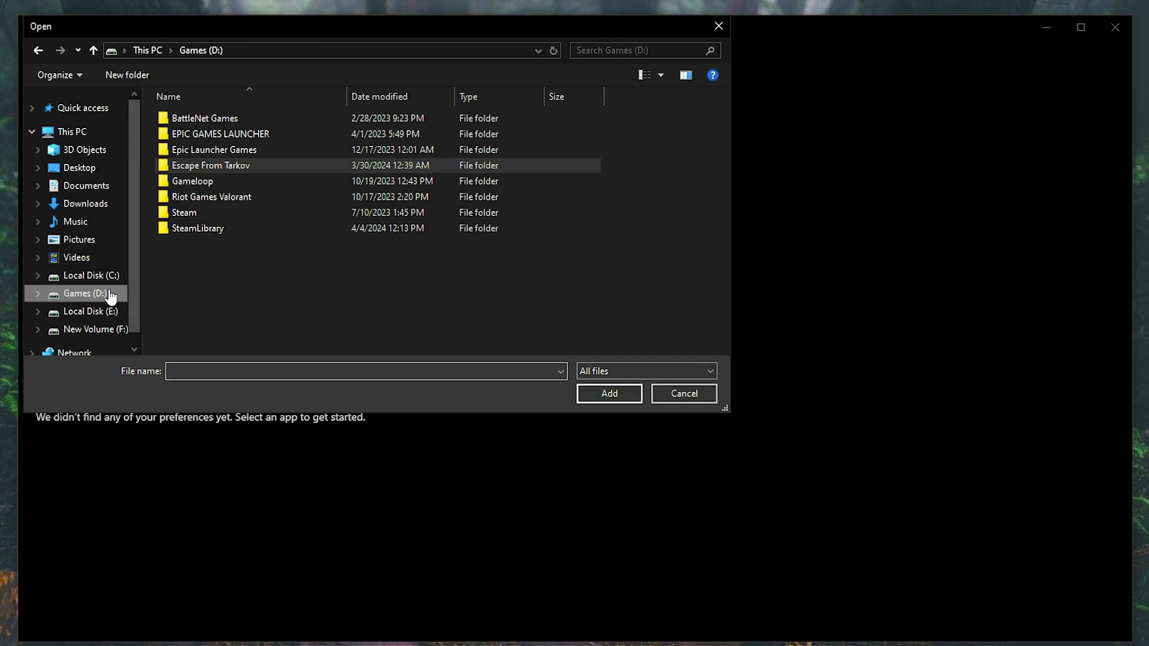
{"action": "left_click", "coordinate": [112, 310]}
{"action": "left_click", "coordinate": [98, 295]}
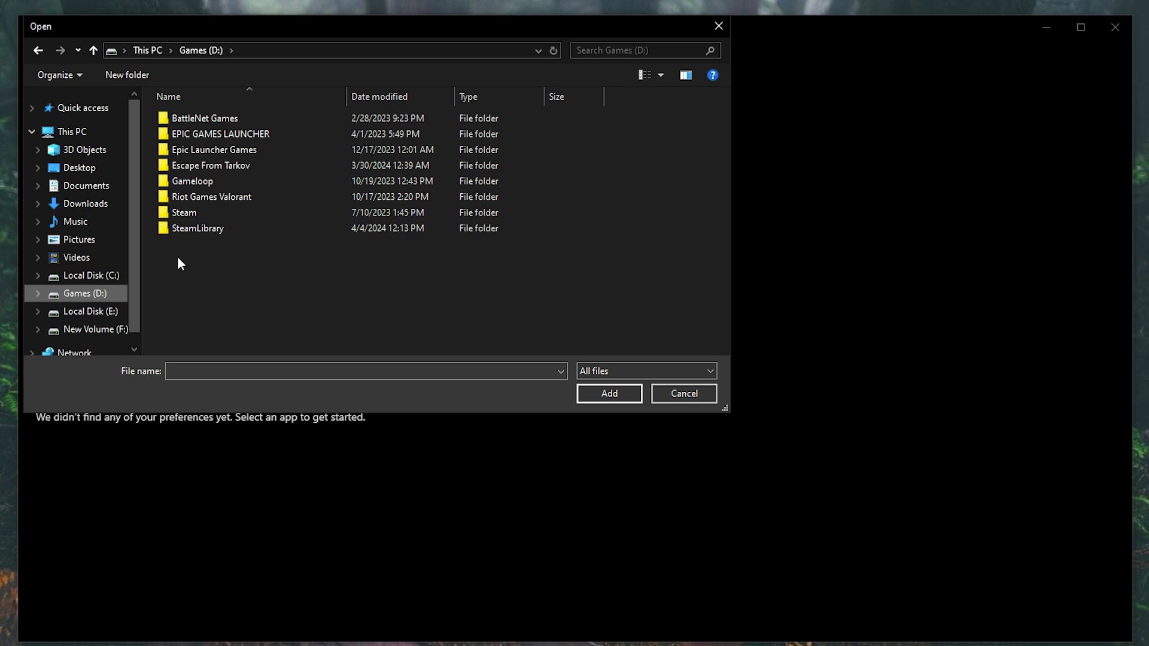
{"action": "double_click", "coordinate": [191, 228]}
{"action": "double_click", "coordinate": [223, 119]}
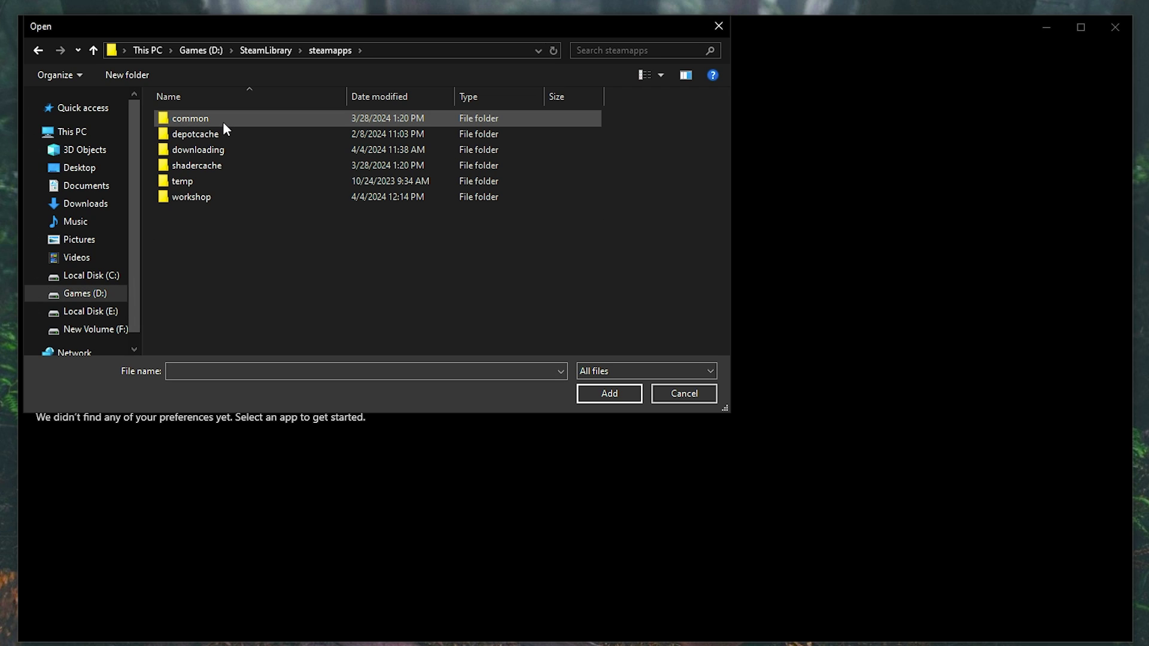
{"action": "double_click", "coordinate": [222, 120]}
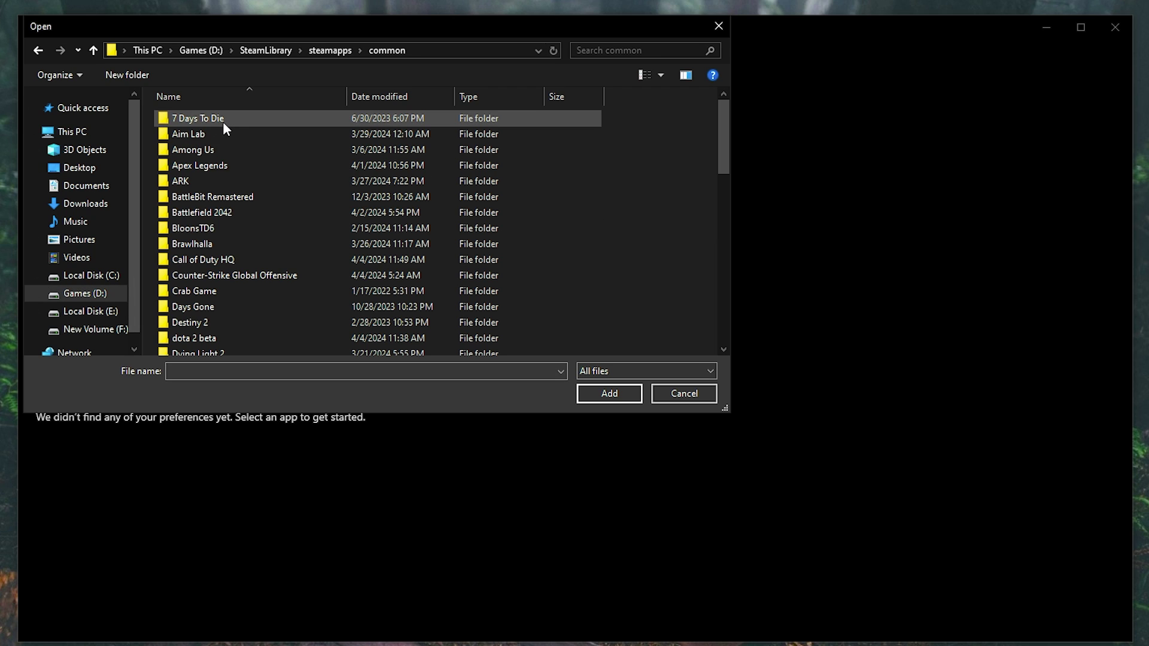
{"action": "double_click", "coordinate": [225, 259]}
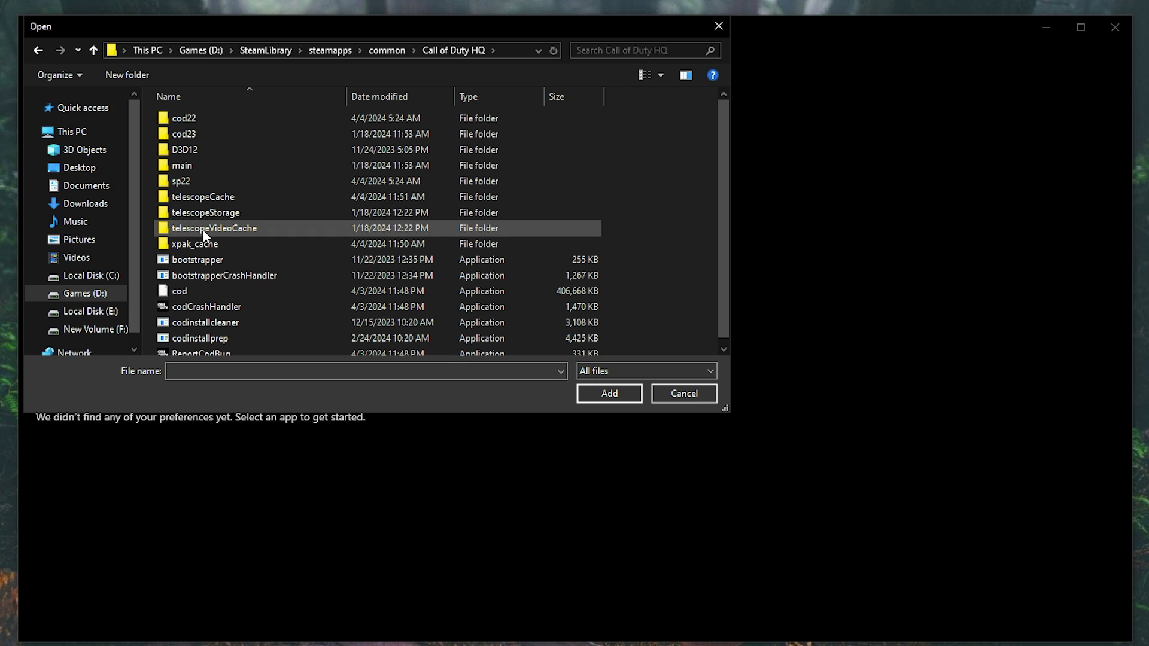
{"action": "left_click", "coordinate": [200, 290]}
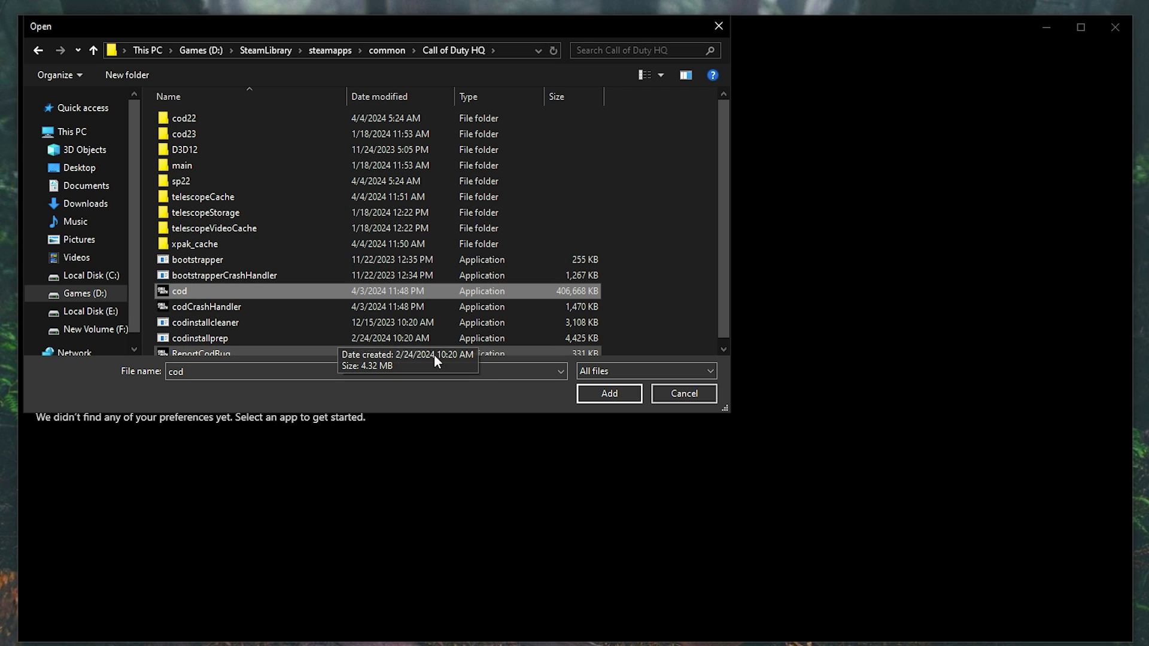
{"action": "left_click", "coordinate": [599, 392]}
Set the graphics preference of Call of Duty HQ to High performance, save it, and close Settings
{"action": "left_click", "coordinate": [223, 448]}
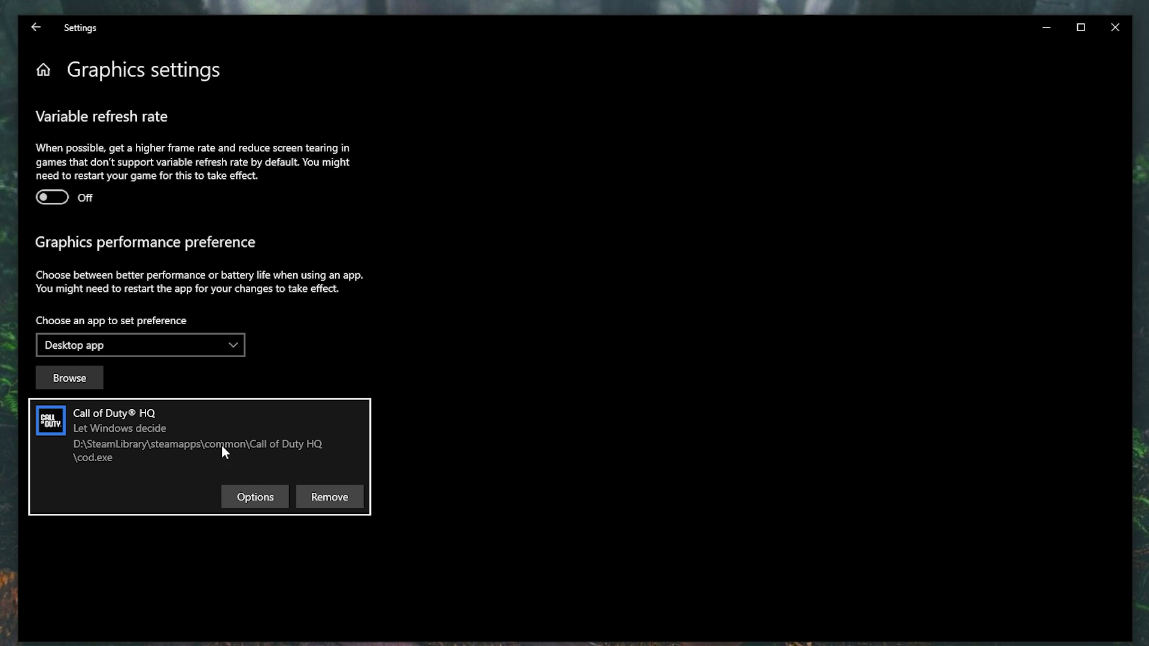
{"action": "left_click", "coordinate": [251, 495]}
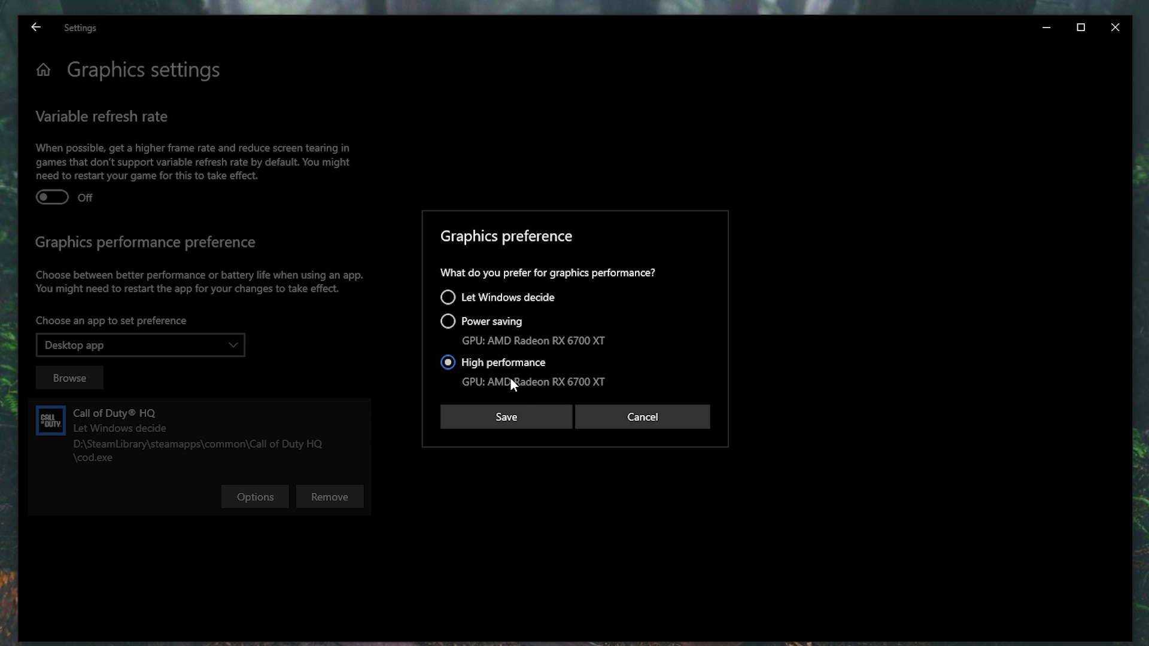
{"action": "left_click", "coordinate": [512, 415]}
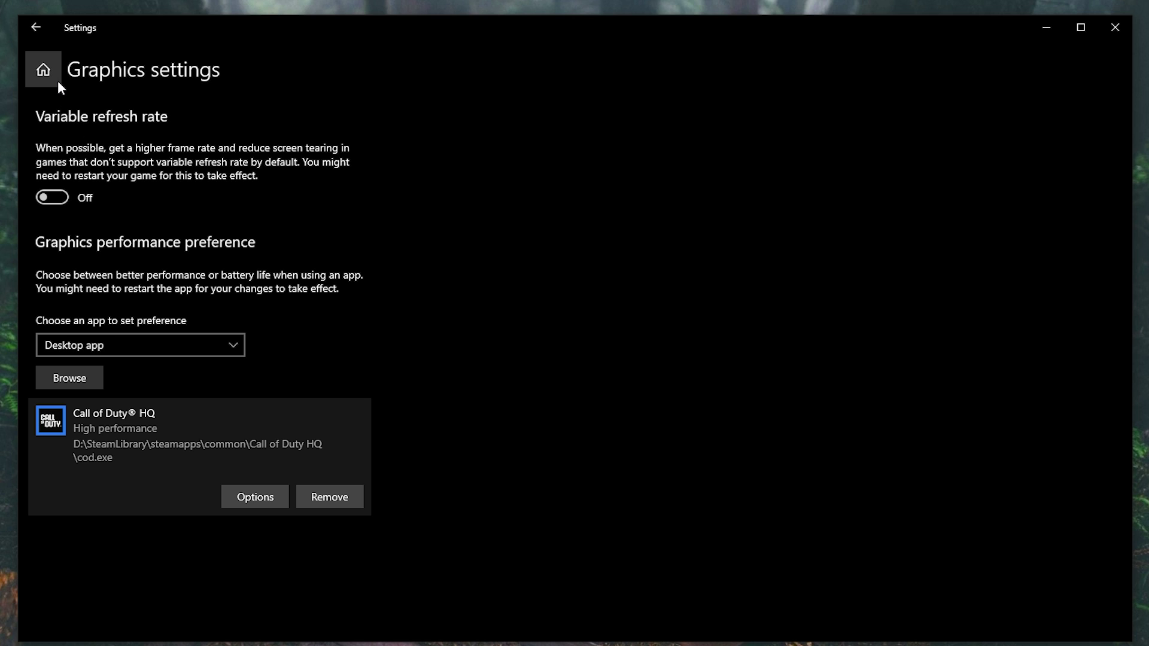
{"action": "left_click", "coordinate": [58, 80]}
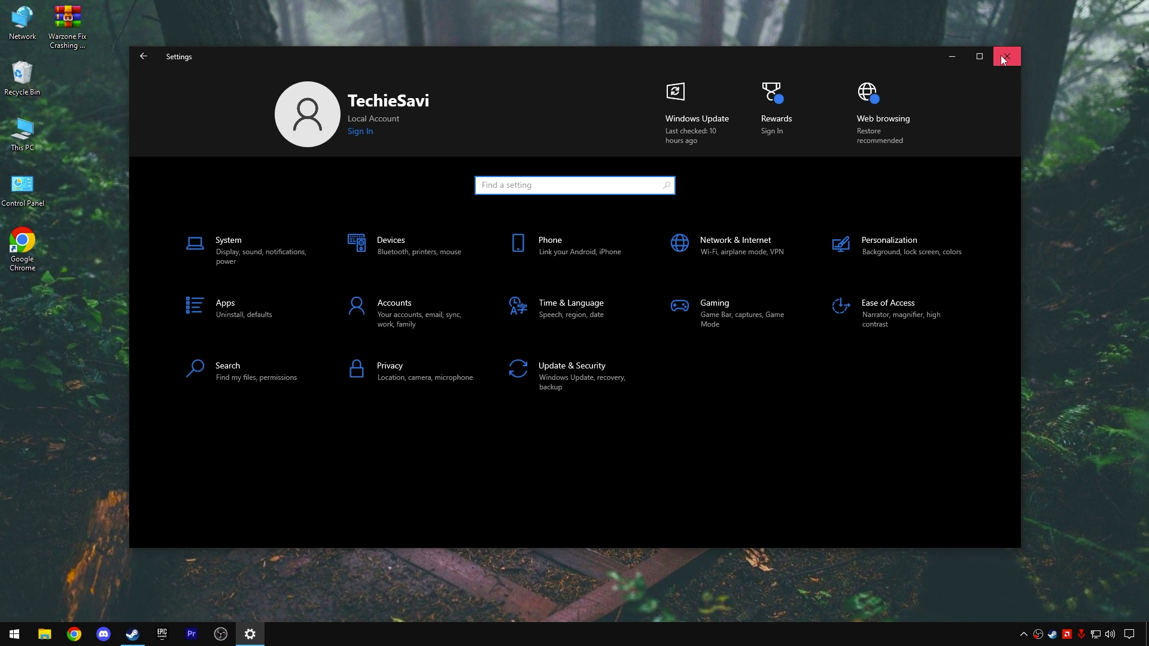
{"action": "left_click", "coordinate": [1108, 30]}
Search Windows for "CMD" and run Command Prompt as administrator
{"action": "left_click", "coordinate": [16, 635]}
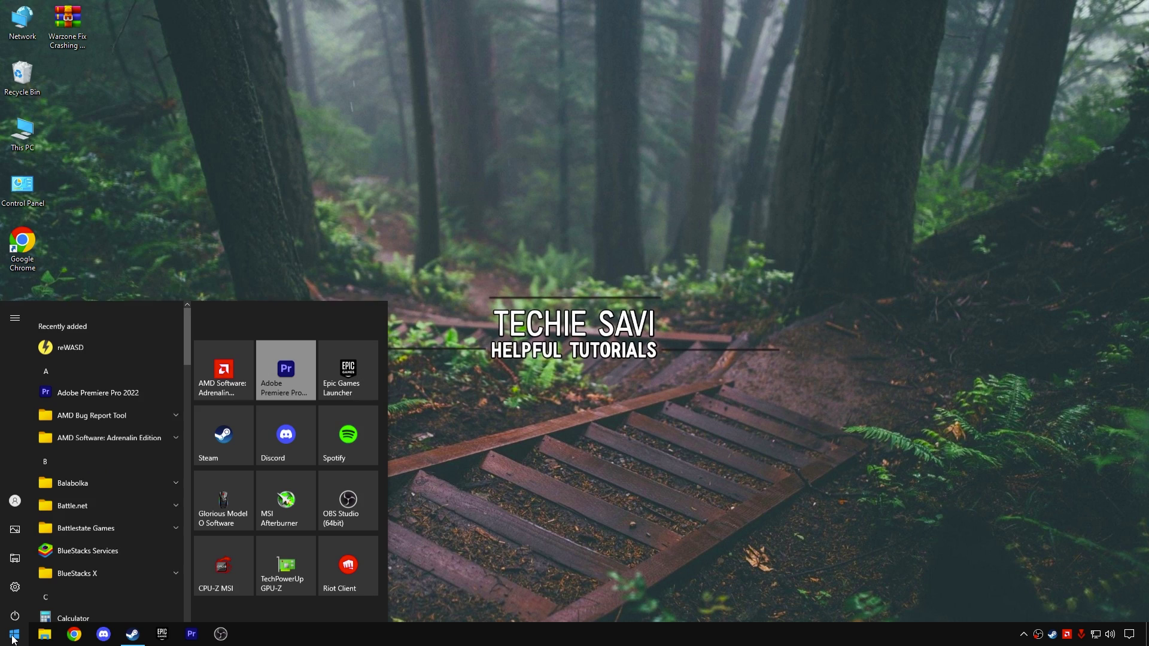
{"action": "type", "text": "CMD"}
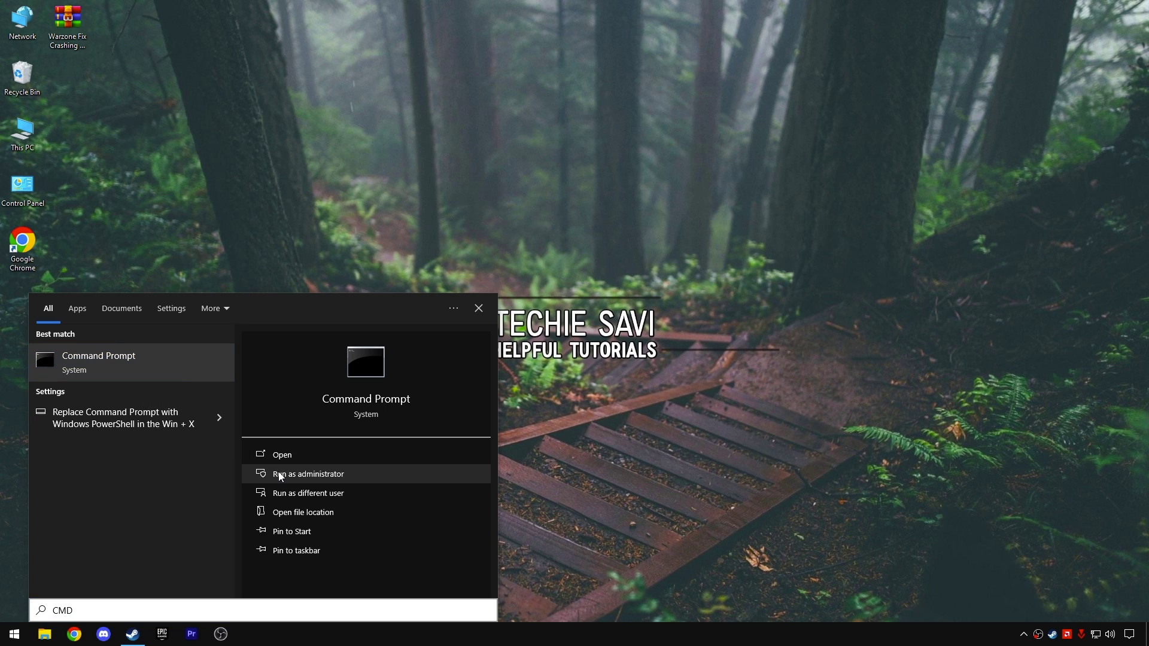
{"action": "left_click", "coordinate": [279, 475]}
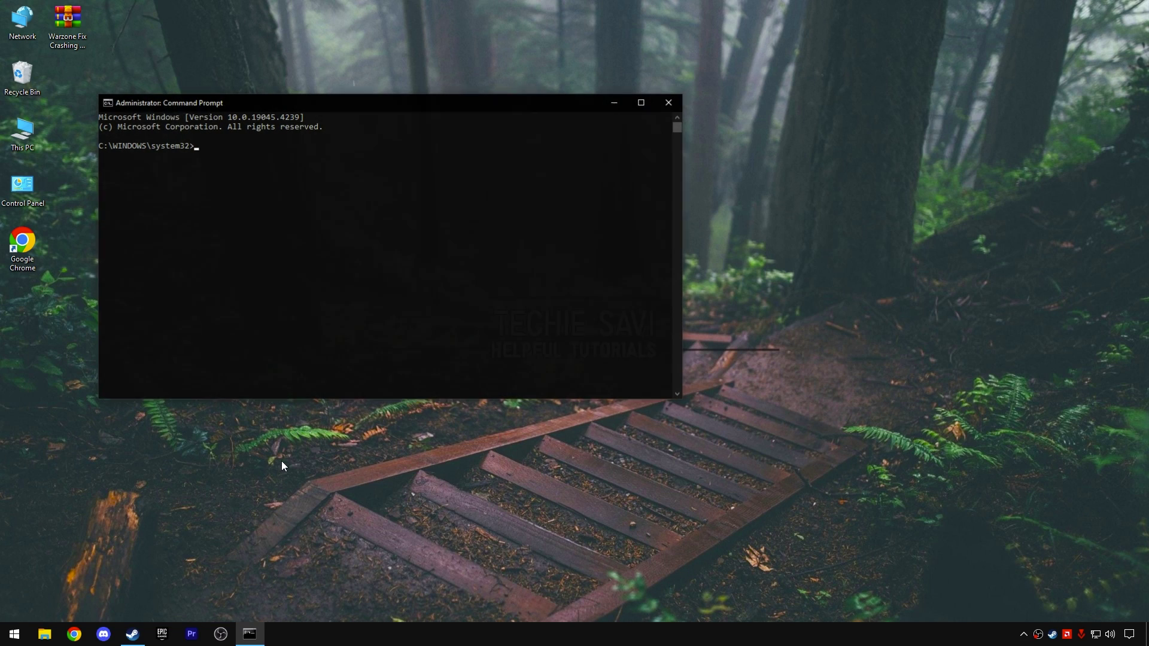
Scan the Windows system files with "sfc /scannow" and close Command Prompt when the scan finishes
{"action": "type", "text": "sfc /scannow"}
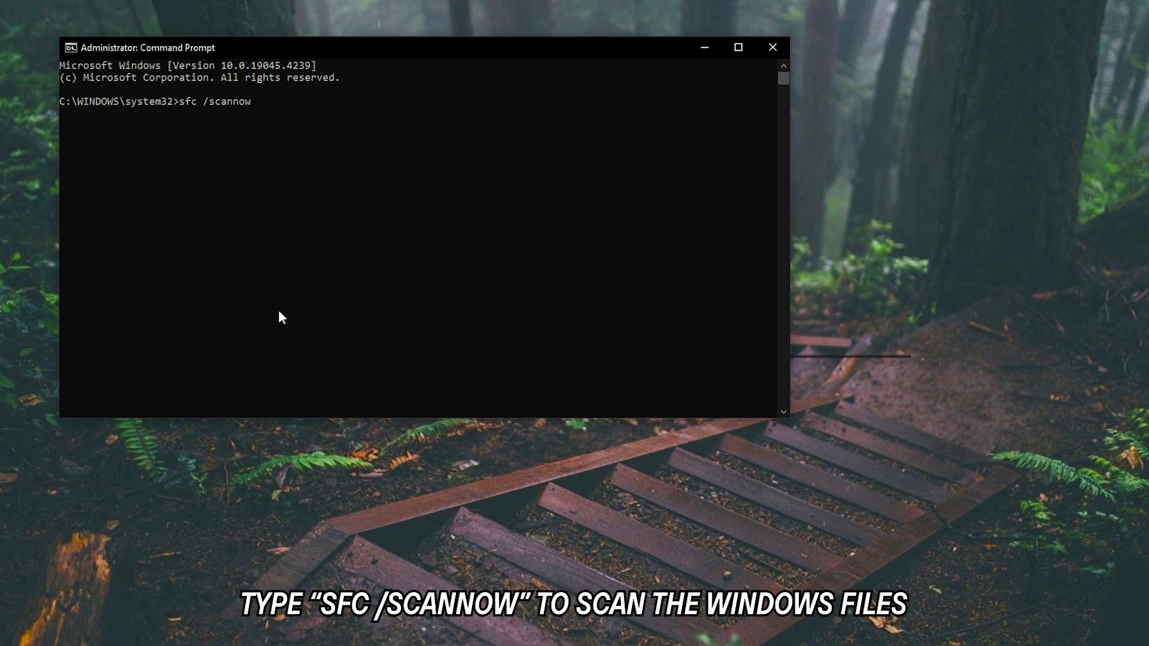
{"action": "key", "text": "Return"}
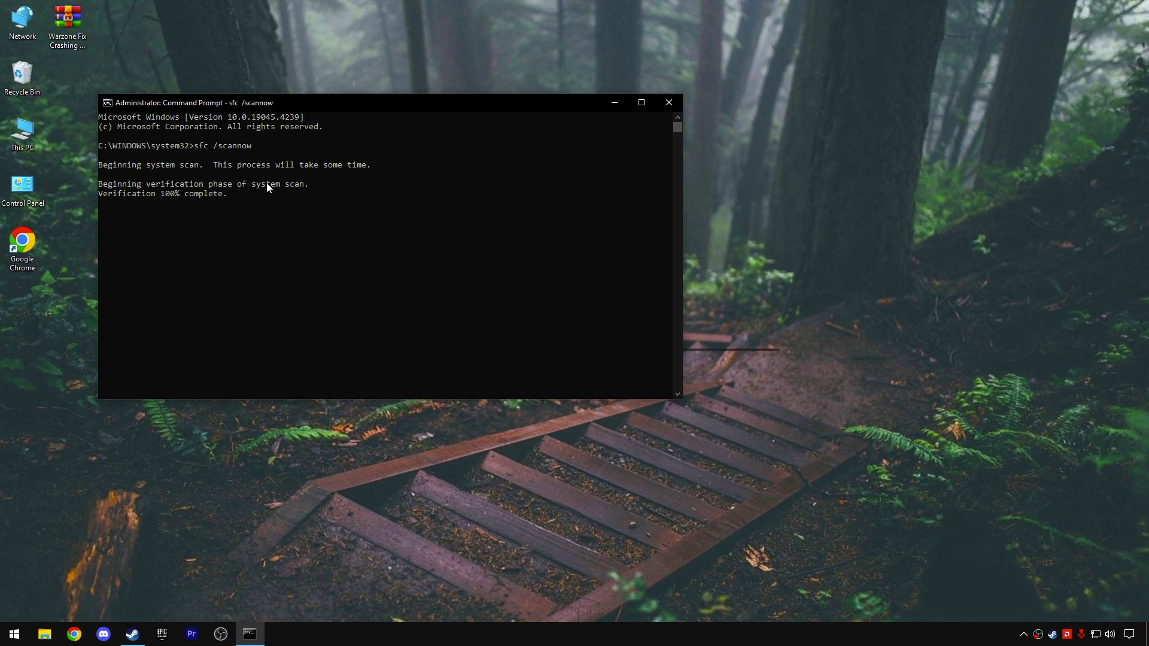
{"action": "key", "text": "Up"}
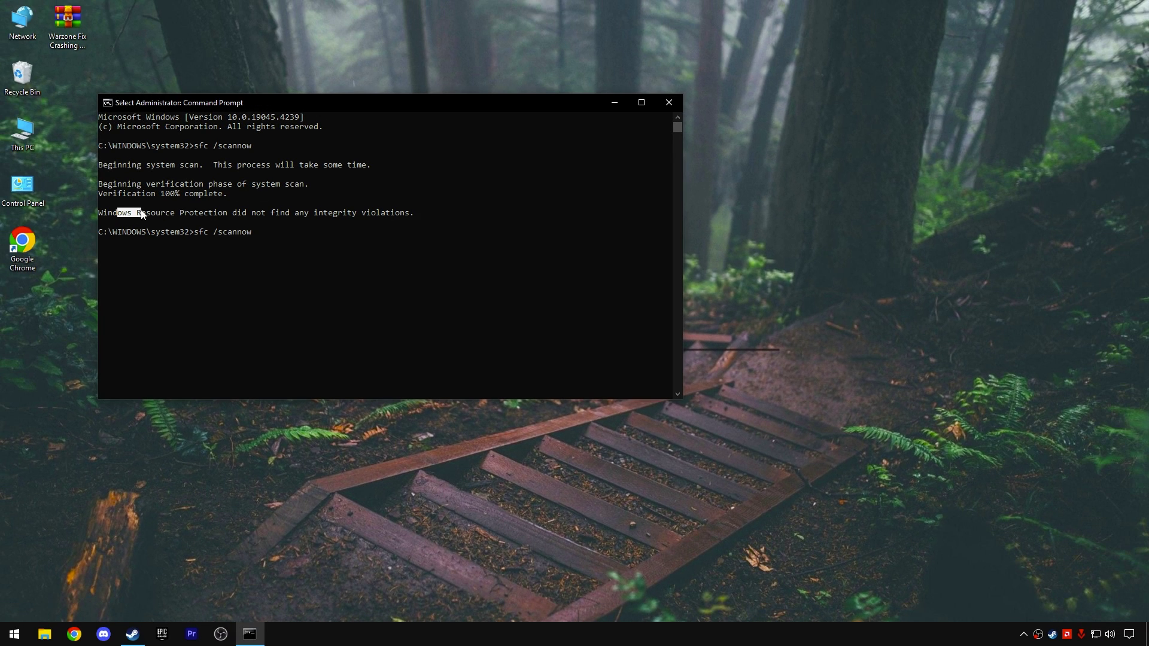
{"action": "left_click", "coordinate": [407, 218]}
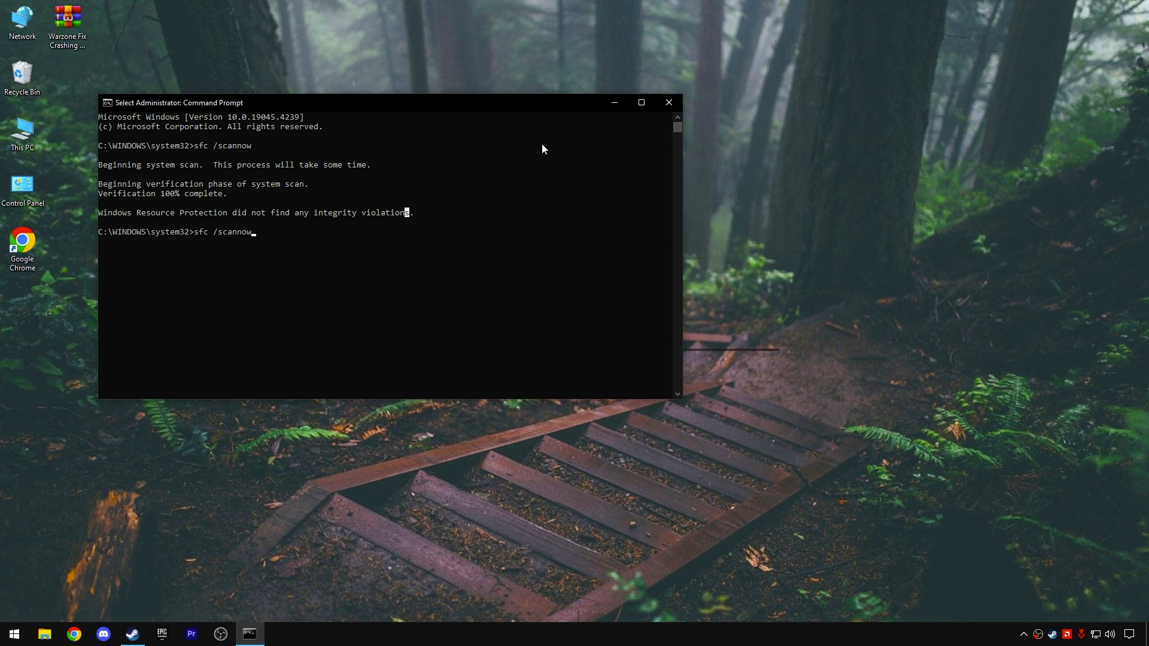
{"action": "left_click", "coordinate": [670, 104]}
Switch to AMD Software: Adrenalin Edition, check for graphics driver updates in its system settings, and close it
{"action": "right_click", "coordinate": [549, 103]}
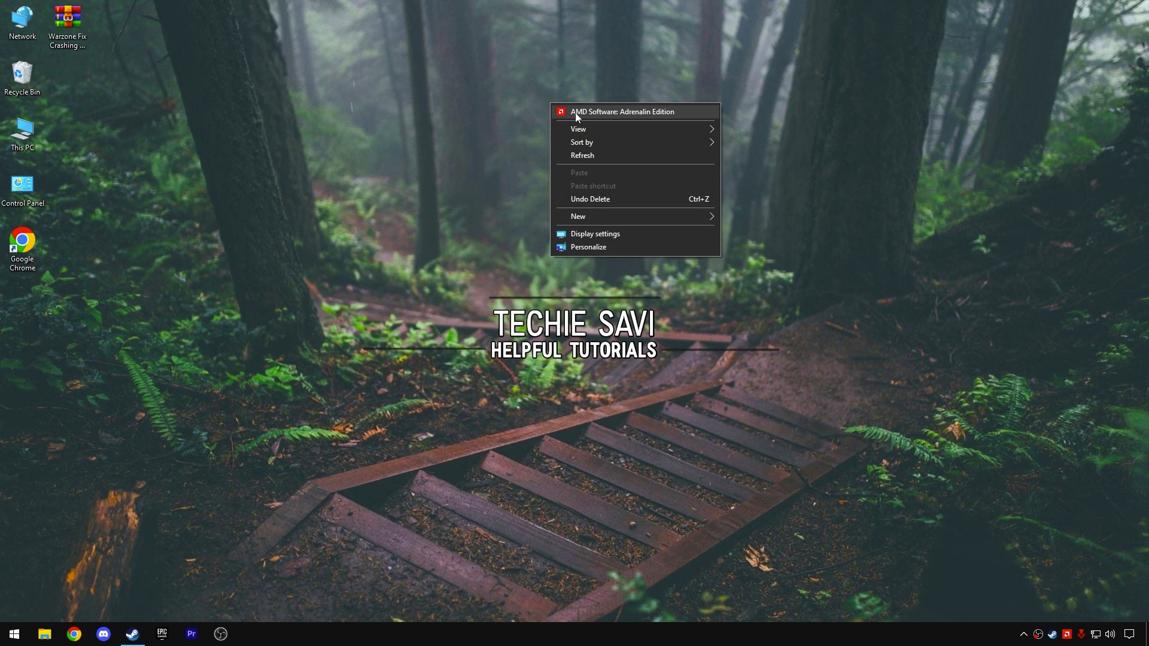
{"action": "left_click", "coordinate": [575, 112]}
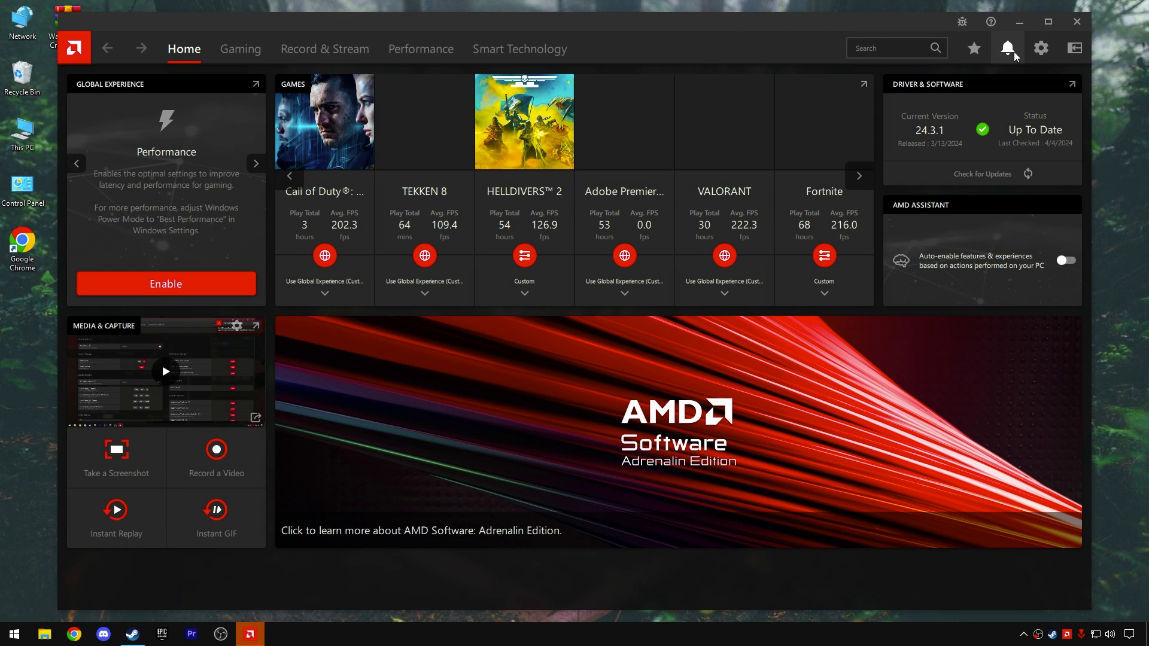
{"action": "left_click", "coordinate": [1038, 50]}
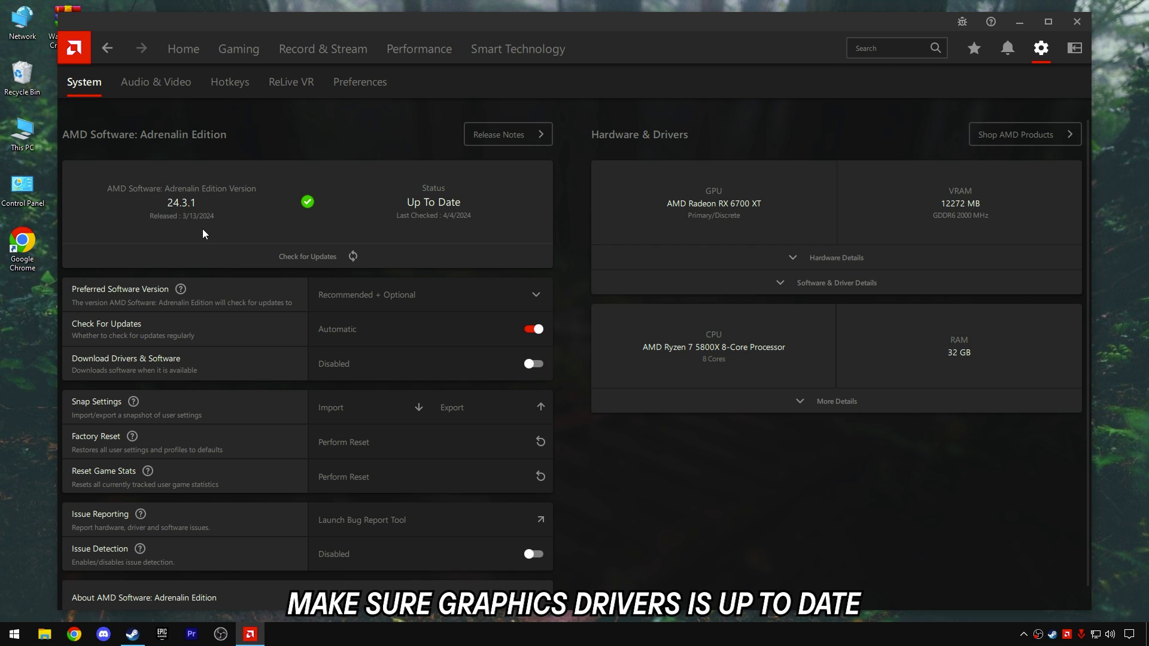
{"action": "left_click", "coordinate": [315, 256]}
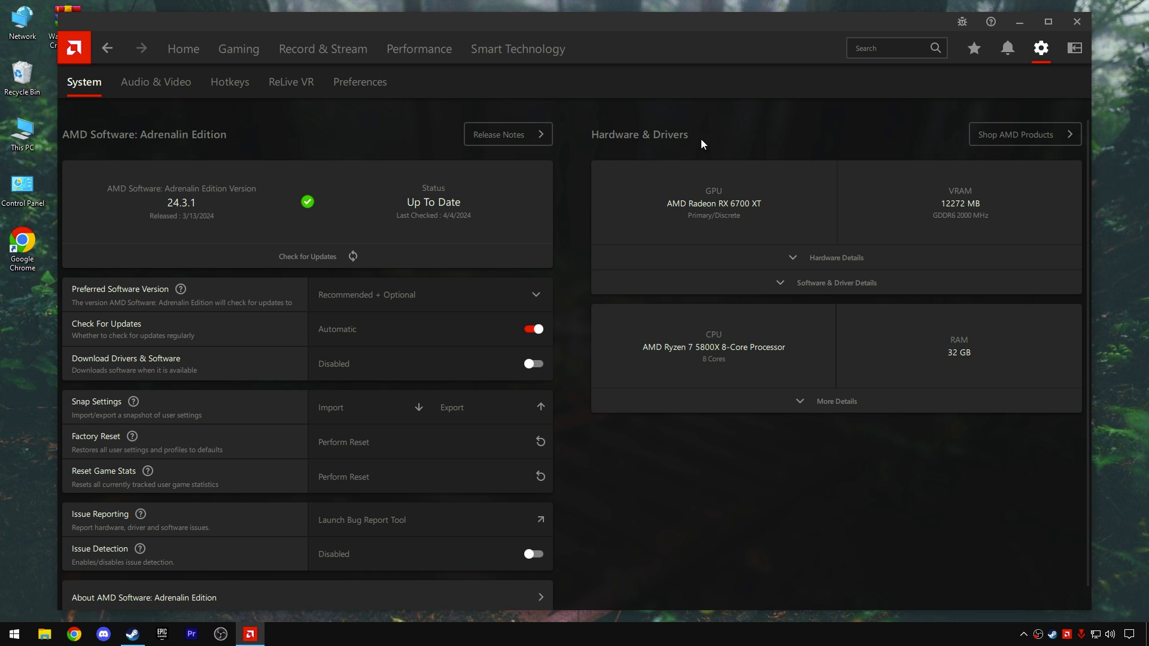
{"action": "left_click", "coordinate": [1064, 24]}
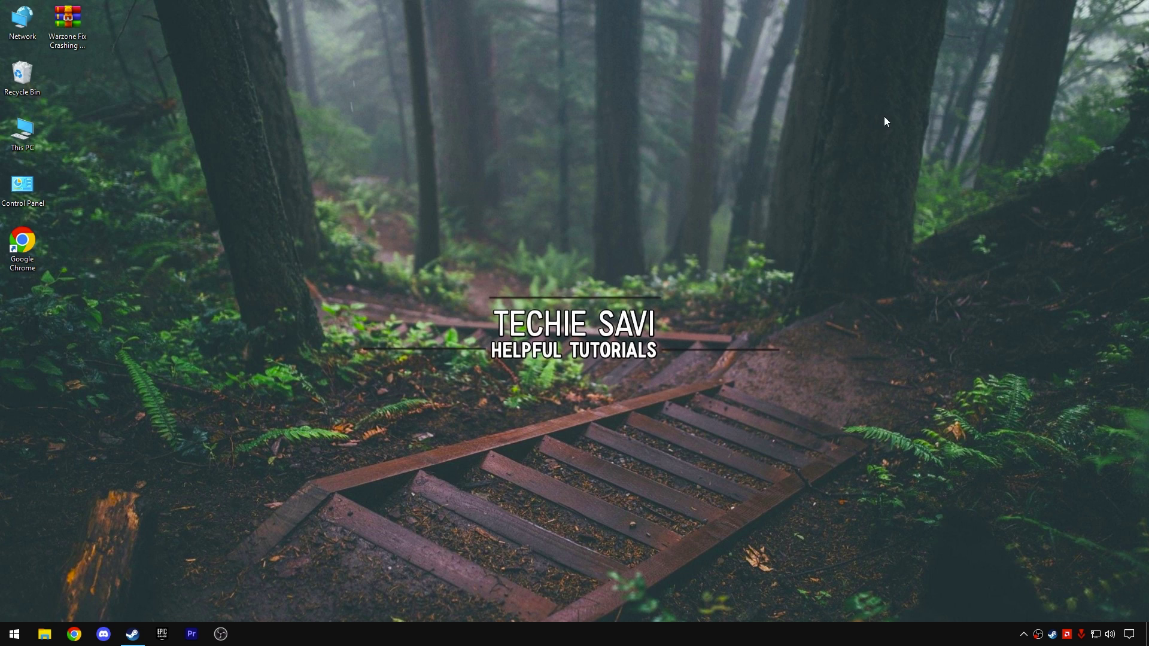
Turn off Riot Client, Window Centering Helper and reWASD in the Windows startup apps settings, and close Settings
{"action": "left_click", "coordinate": [14, 633]}
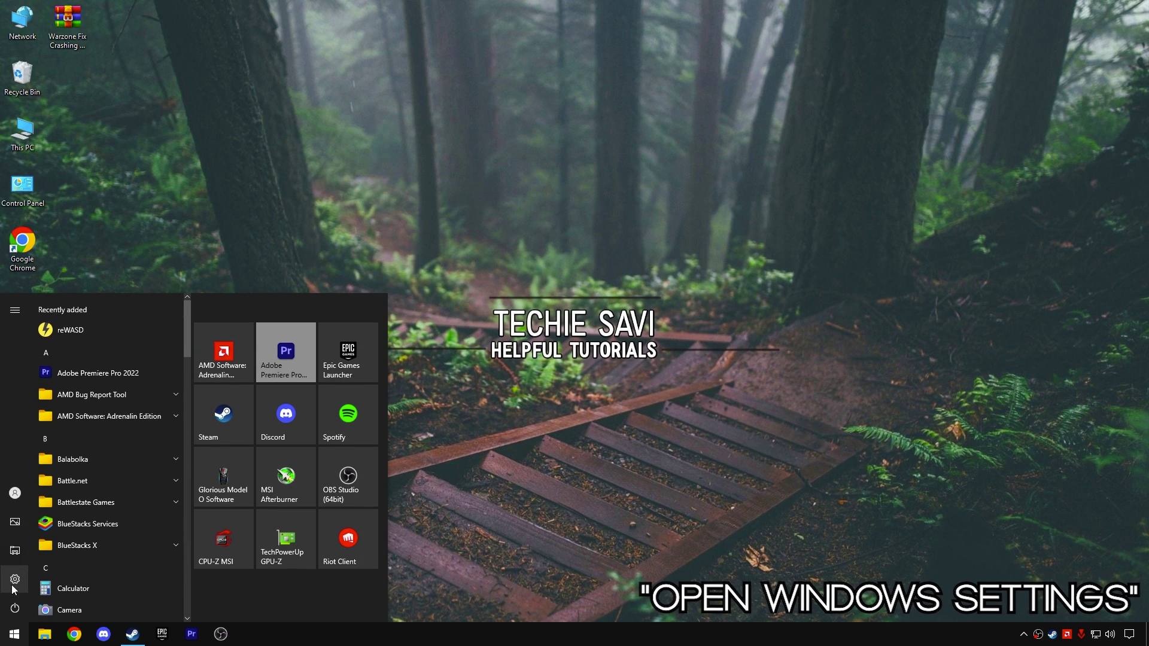
{"action": "left_click", "coordinate": [41, 579]}
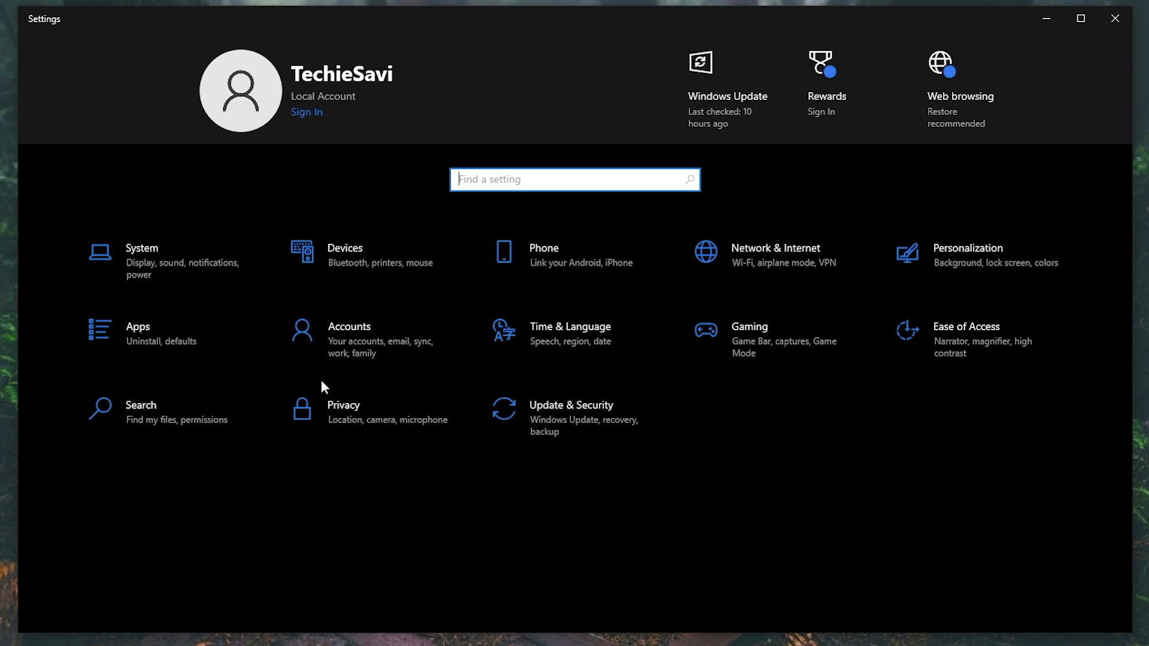
{"action": "left_click", "coordinate": [200, 334]}
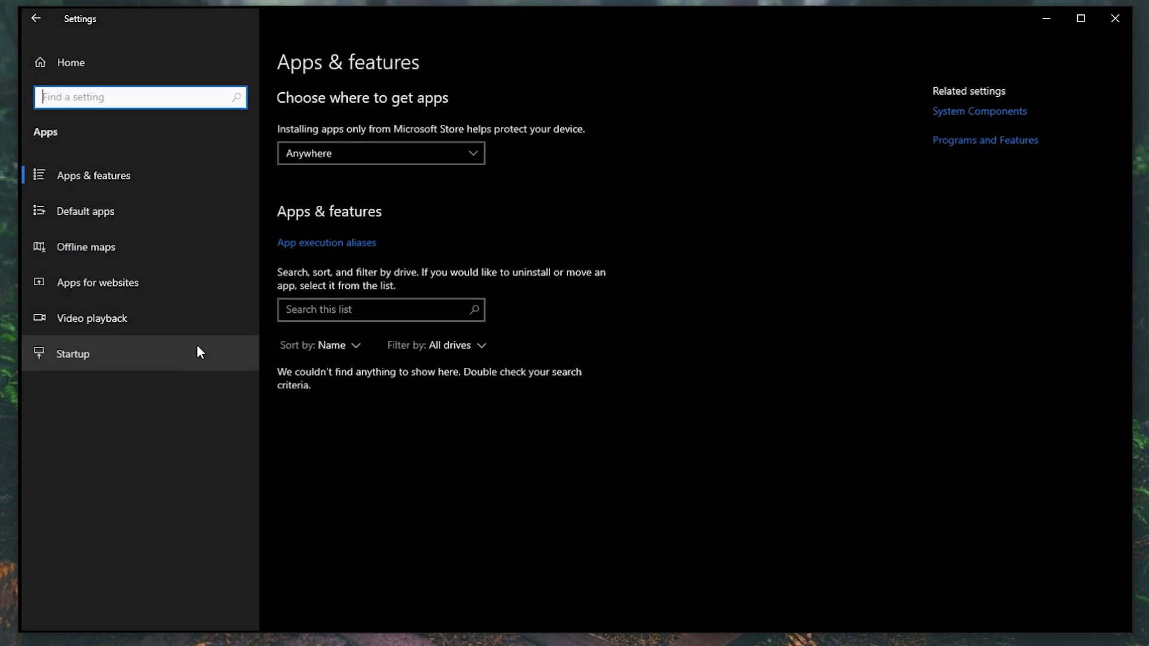
{"action": "left_click", "coordinate": [99, 354]}
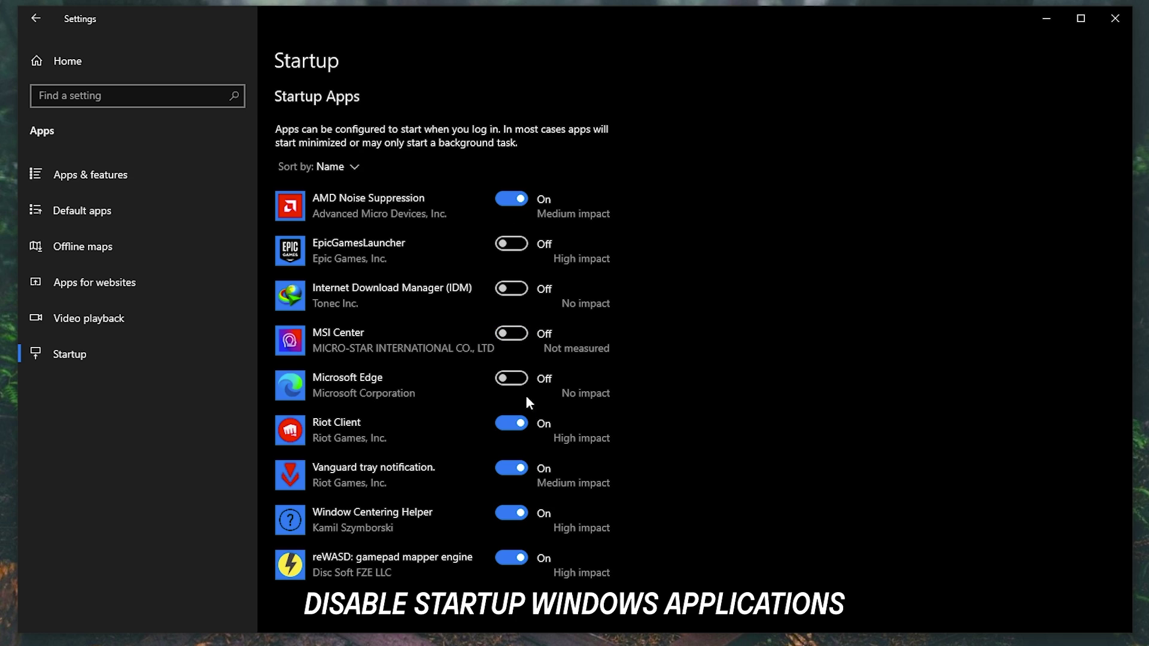
{"action": "left_click", "coordinate": [519, 561]}
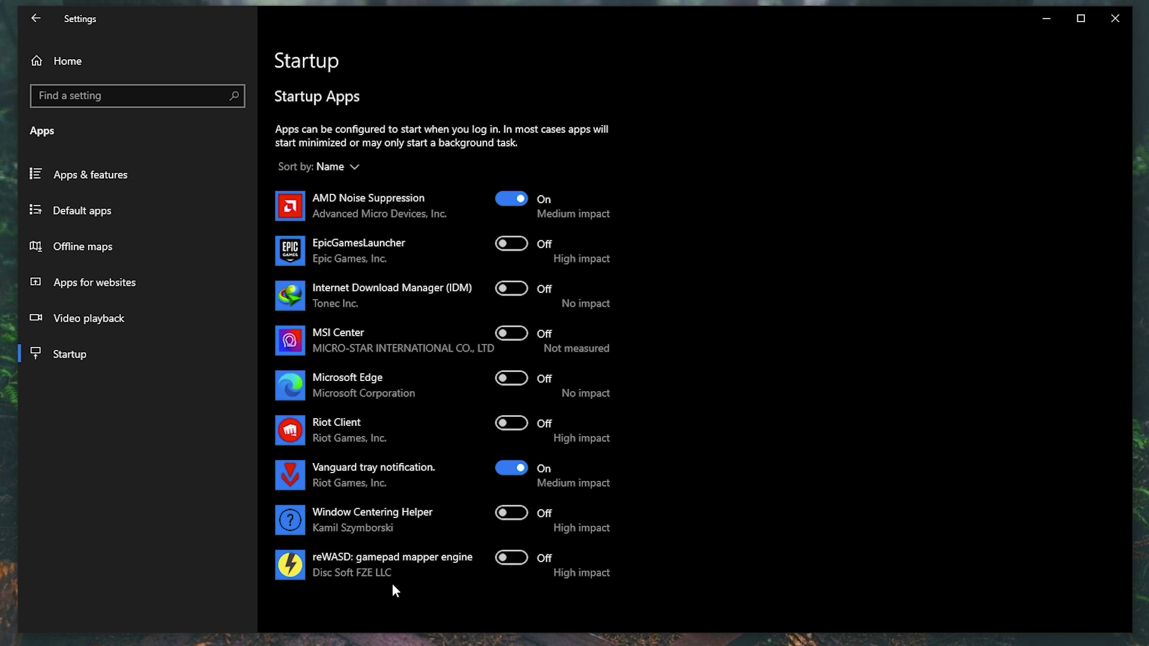
{"action": "left_click", "coordinate": [115, 55]}
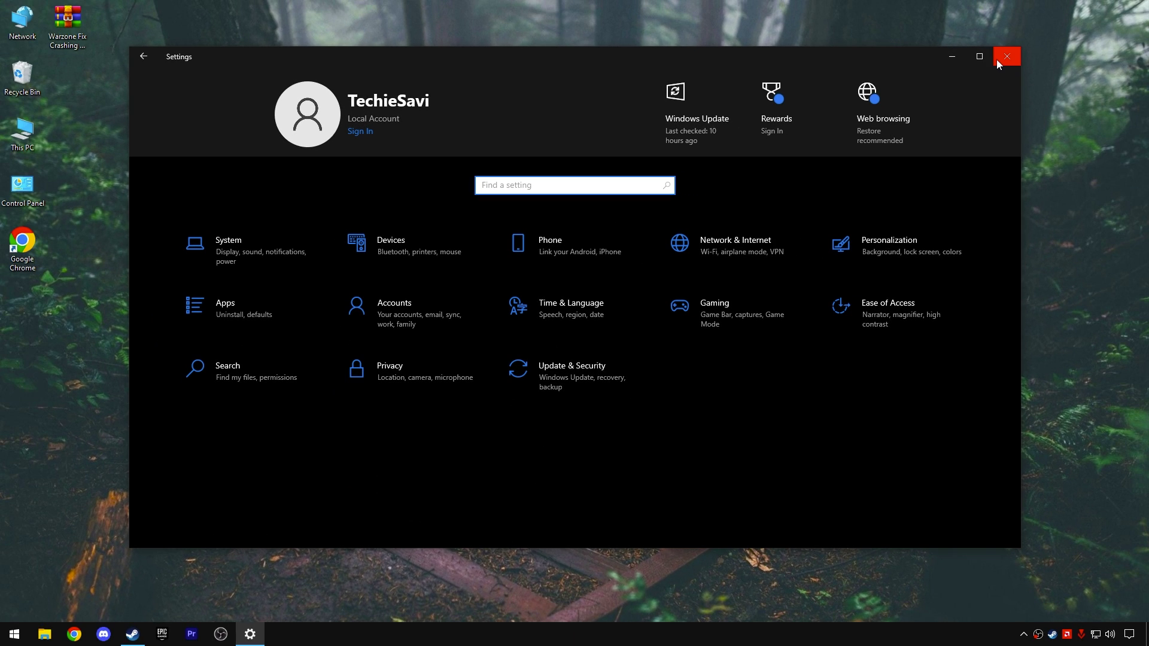
{"action": "left_click", "coordinate": [996, 59]}
Search Windows for "Control panel", open it, and go to the list of installed programs to uninstall
{"action": "left_click", "coordinate": [15, 634]}
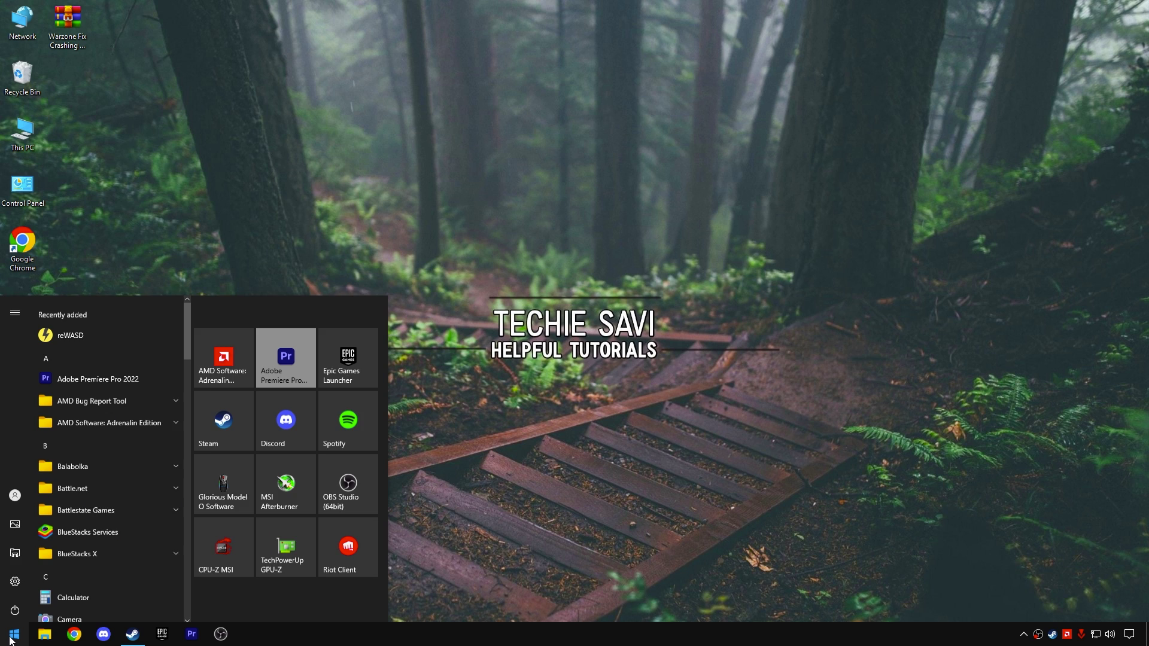
{"action": "type", "text": "Control panel"}
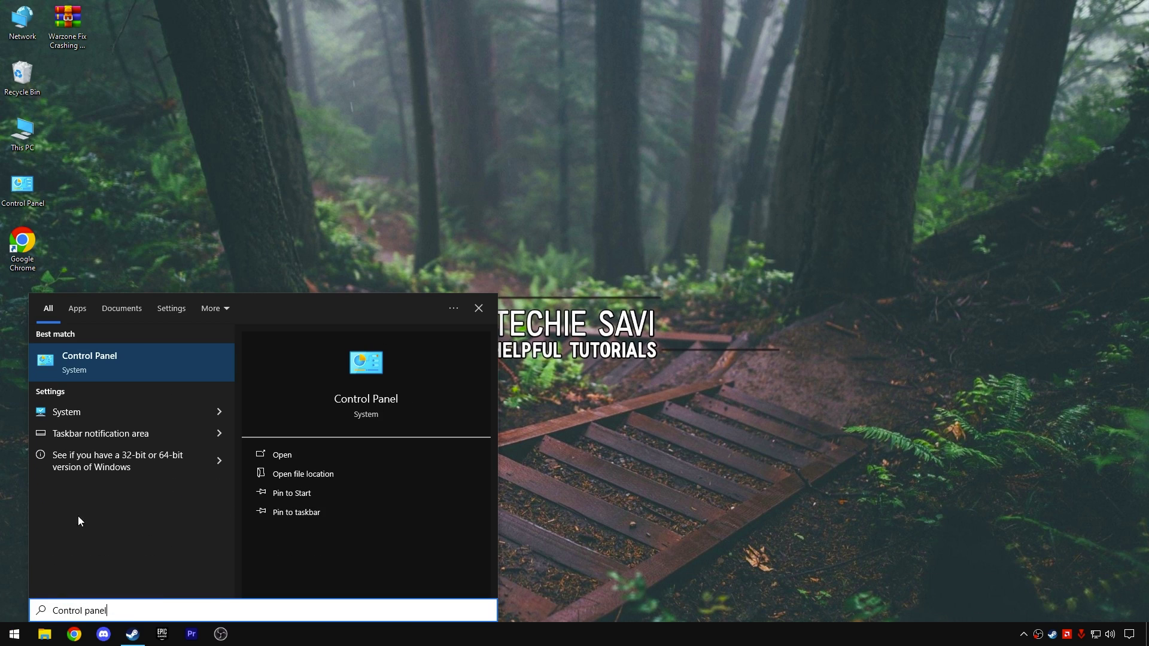
{"action": "left_click", "coordinate": [100, 372]}
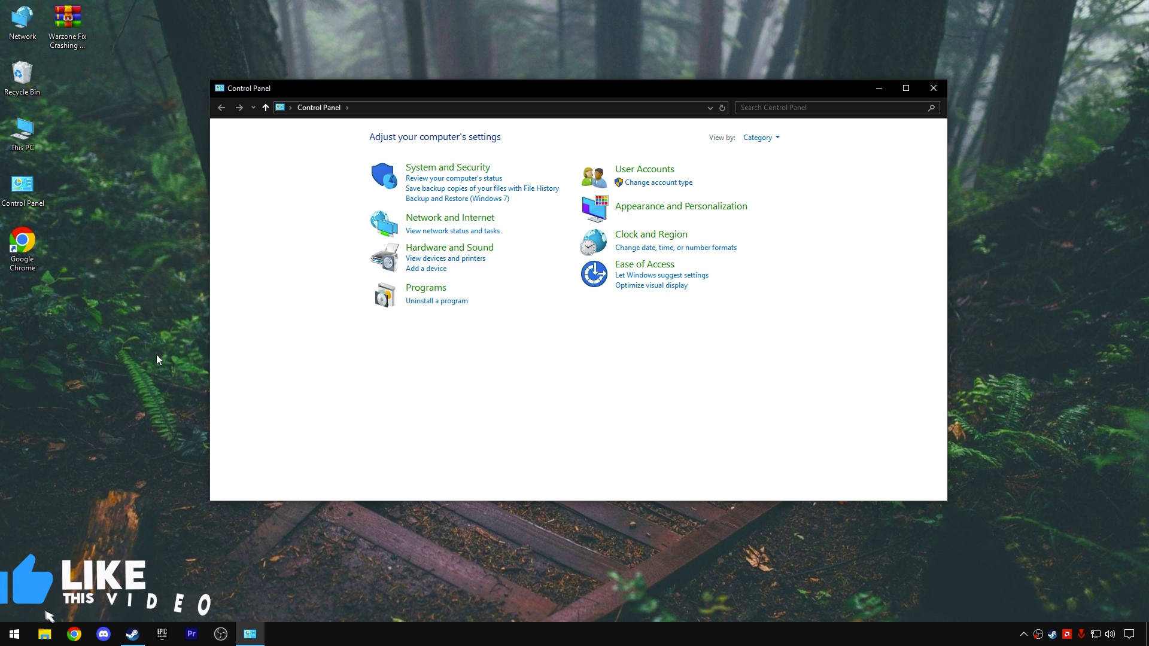
{"action": "left_click", "coordinate": [444, 301]}
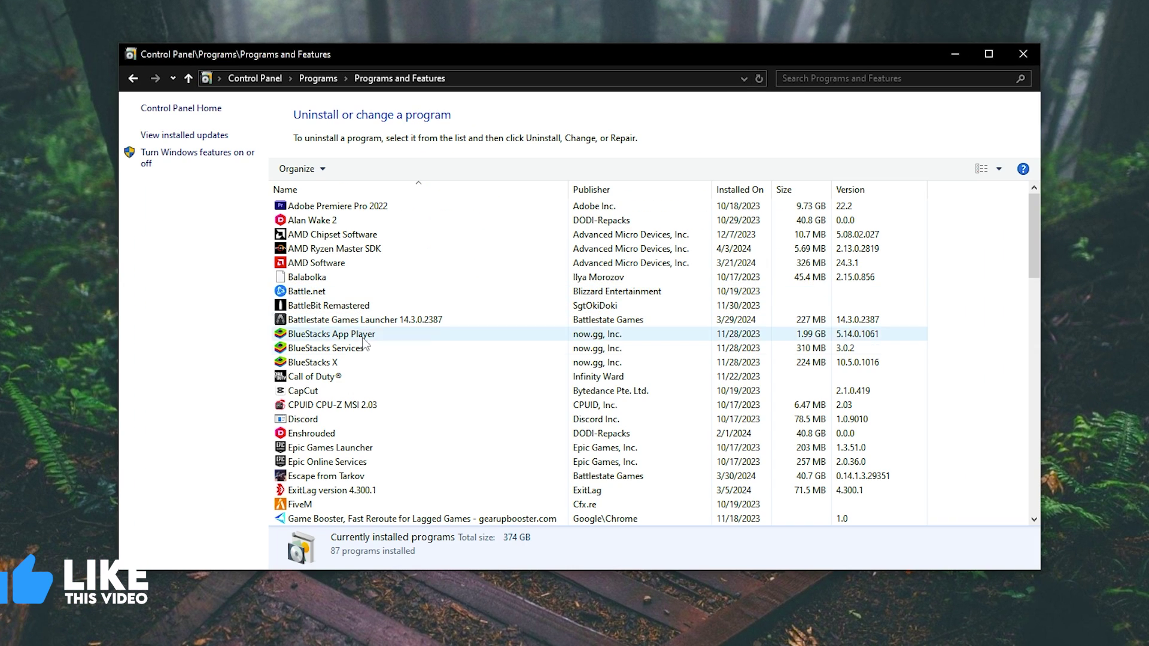
Find reWASD in the installed programs list and start its uninstaller
{"action": "left_click", "coordinate": [407, 348]}
{"action": "scroll", "coordinate": [394, 352], "scroll_direction": "down", "scroll_amount": 5}
{"action": "scroll", "coordinate": [392, 353], "scroll_direction": "down", "scroll_amount": 2}
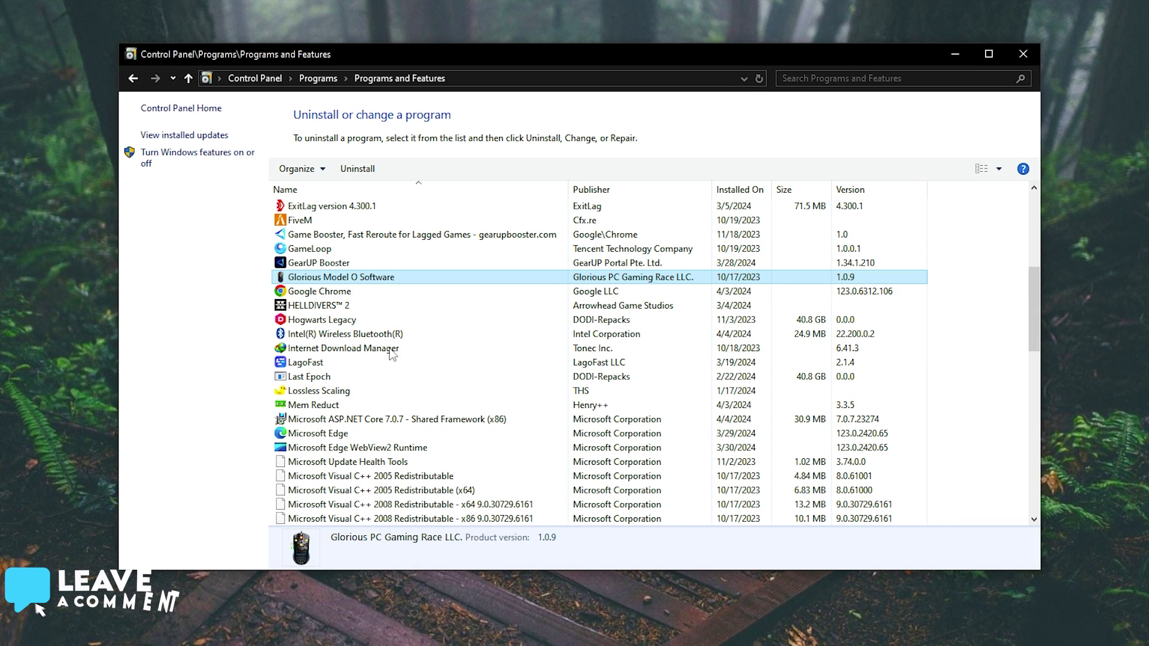
{"action": "key", "text": "r"}
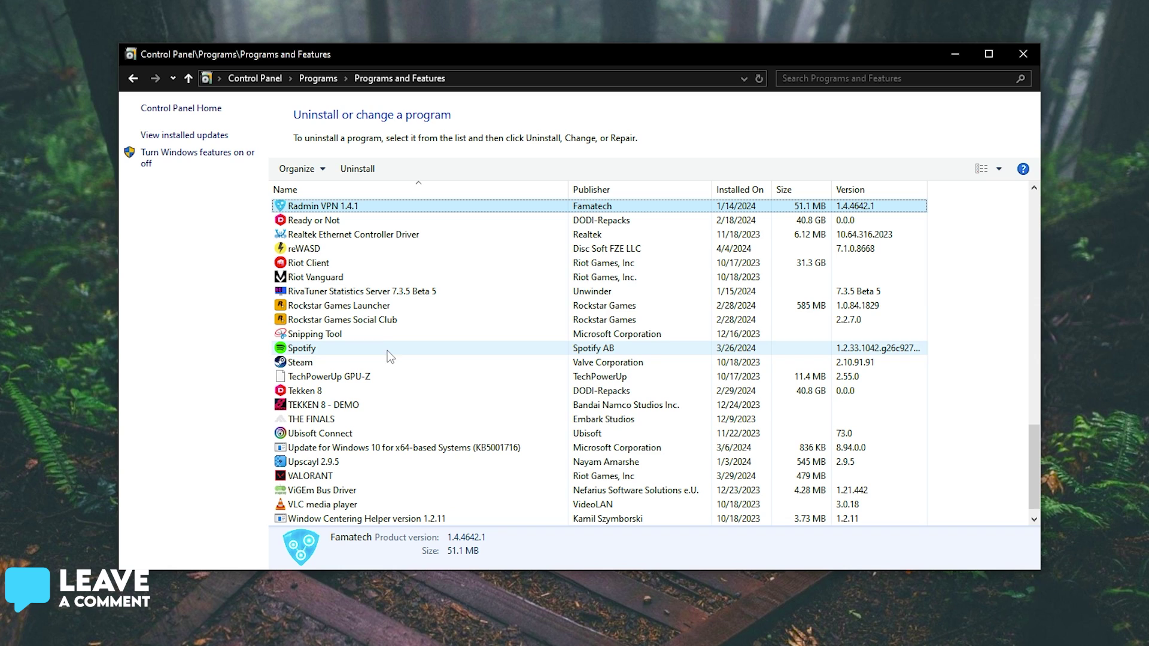
{"action": "left_click", "coordinate": [316, 248]}
{"action": "right_click", "coordinate": [302, 248]}
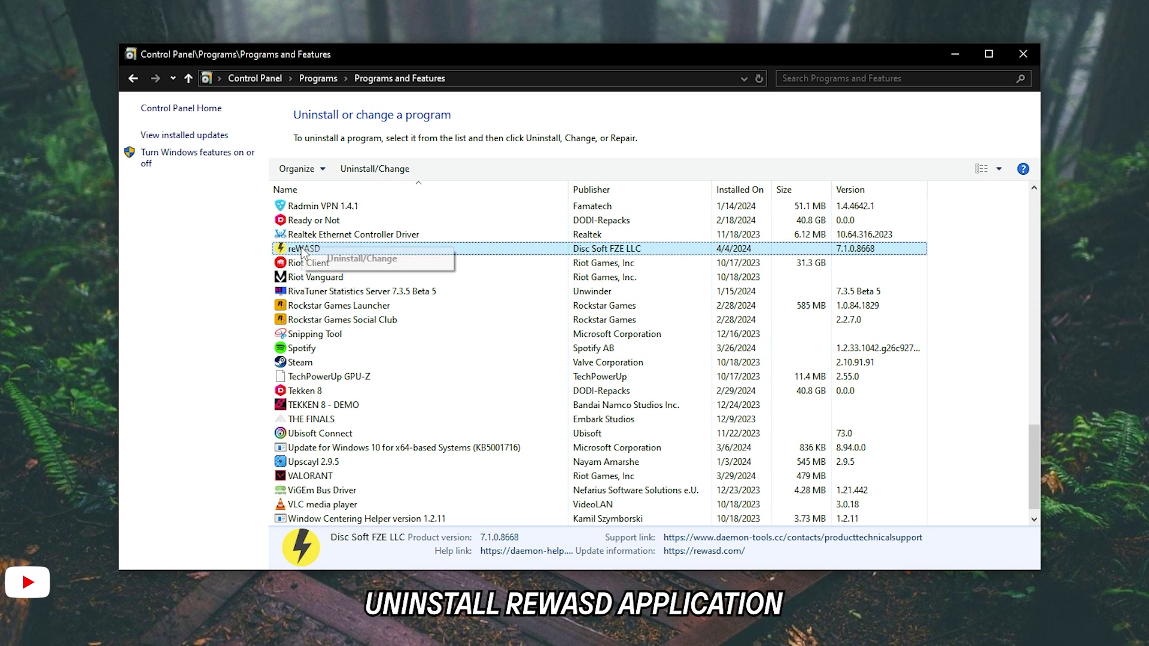
{"action": "left_click", "coordinate": [372, 258]}
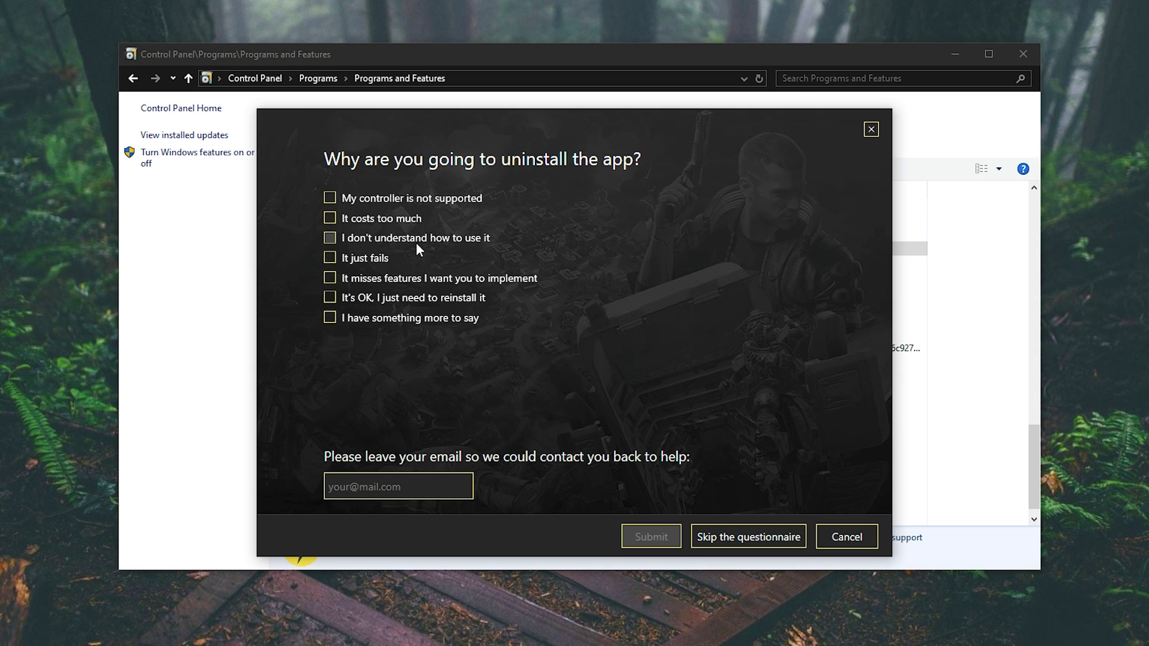
Skip the questionnaire, uninstall reWASD keeping its settings and profiles, and close the uninstaller without restarting, along with Programs and Features
{"action": "left_click", "coordinate": [752, 537]}
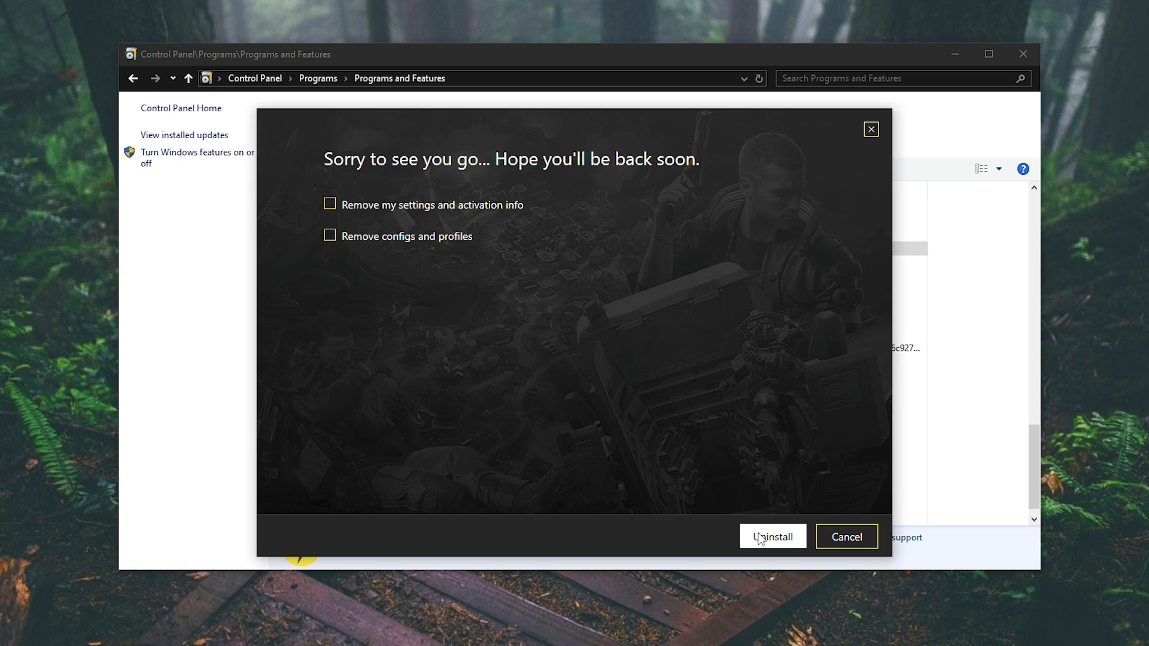
{"action": "left_click", "coordinate": [760, 538]}
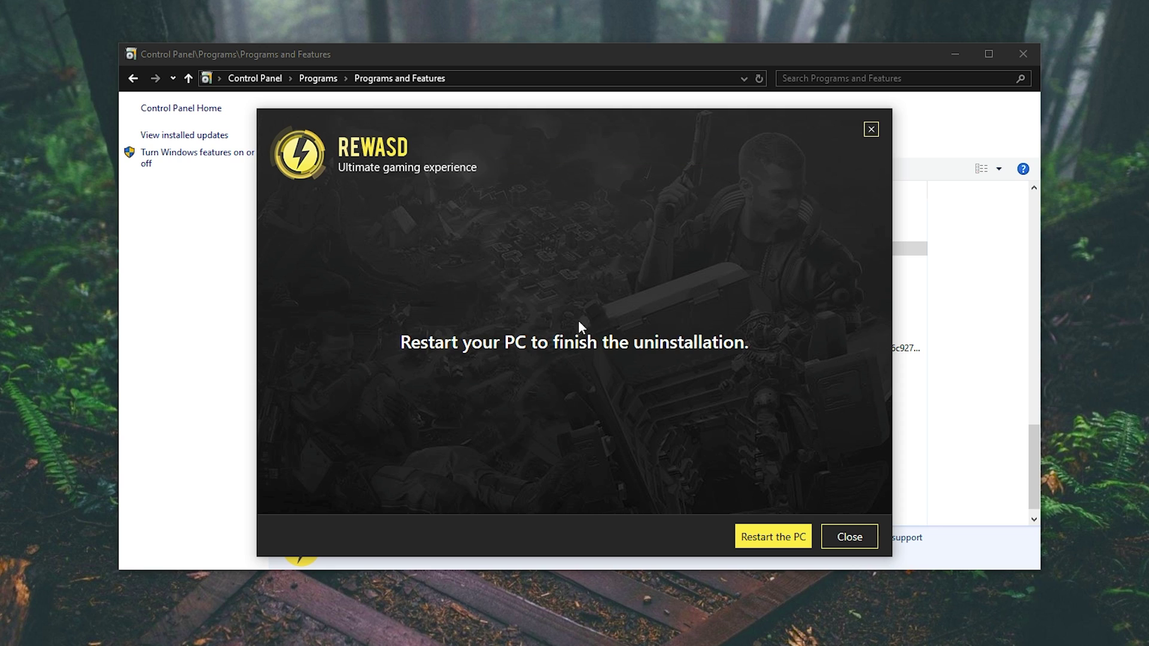
{"action": "left_click", "coordinate": [842, 540]}
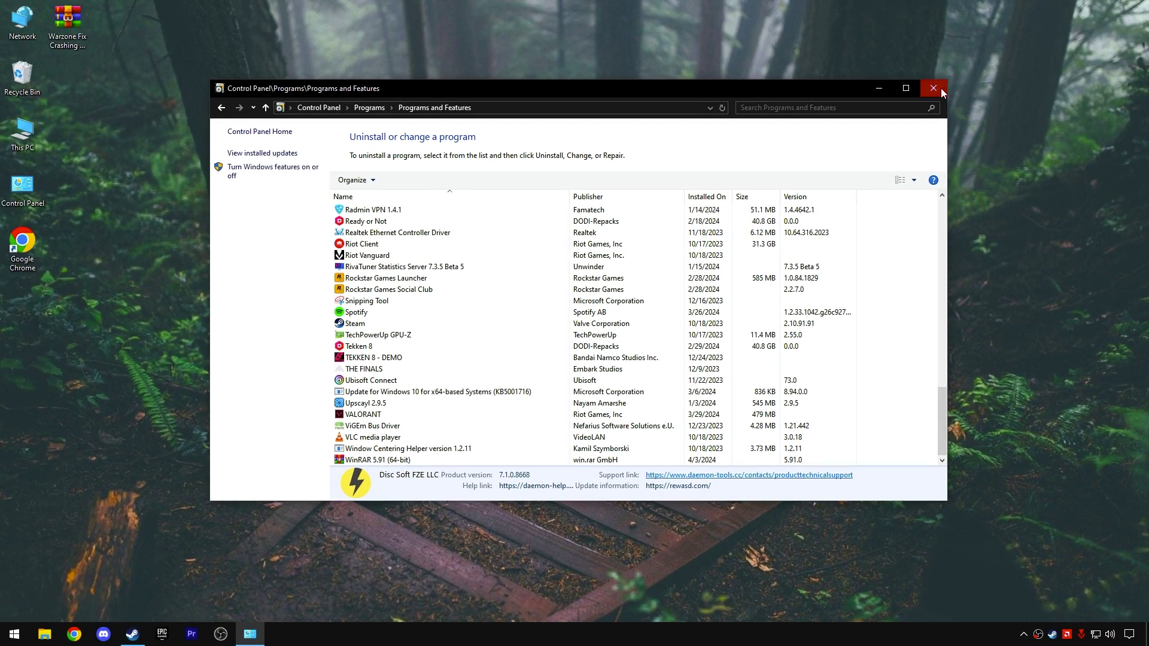
{"action": "left_click", "coordinate": [1022, 54]}
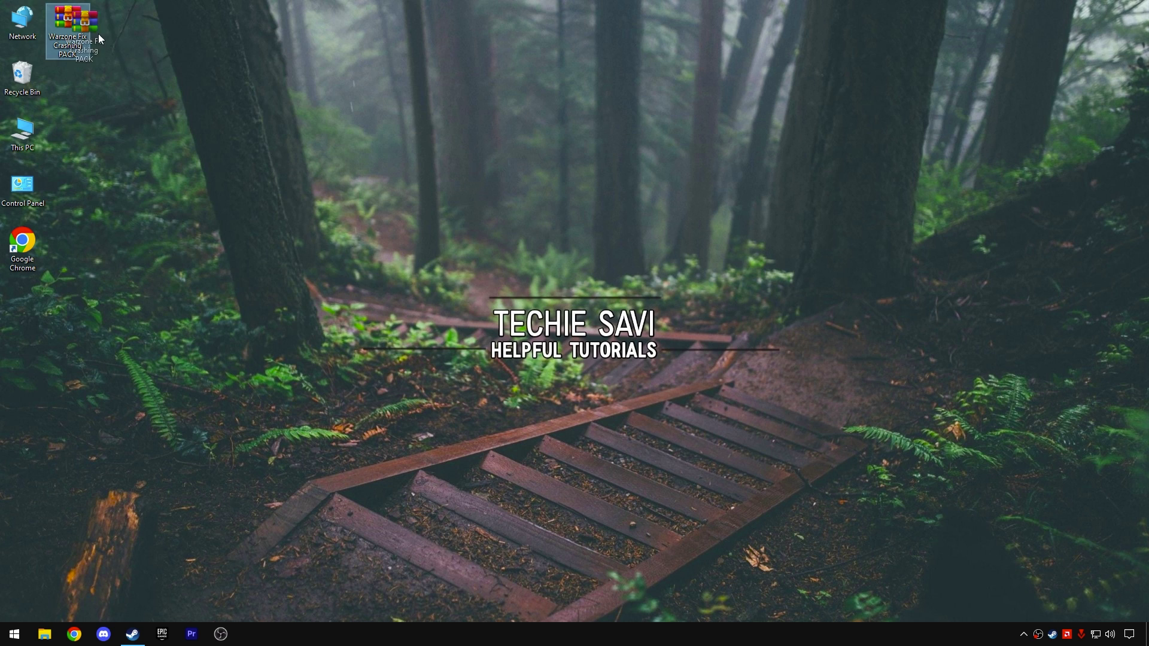
Move the Warzone Fix Crashing PACK archive to the open area near the middle of the desktop
{"action": "left_click_drag", "start_coordinate": [432, 168], "coordinate": [481, 263]}
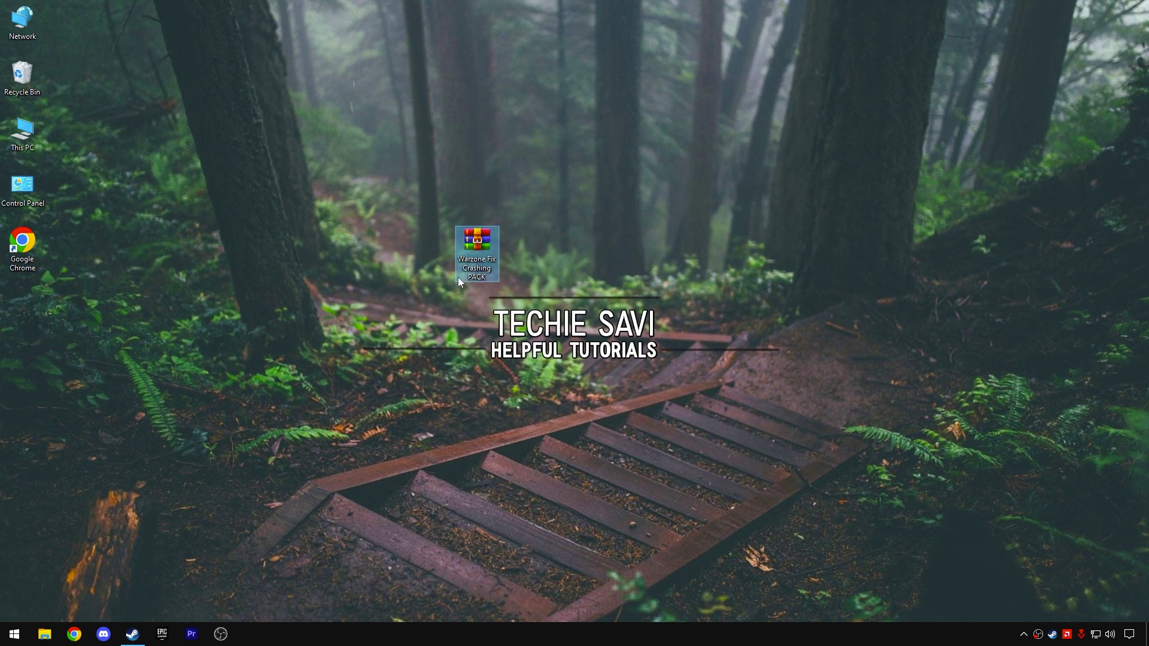
Extract the Warzone Fix Crashing PACK folder from the archive to the desktop, close the archive, and place the folder just above it
{"action": "double_click", "coordinate": [478, 253]}
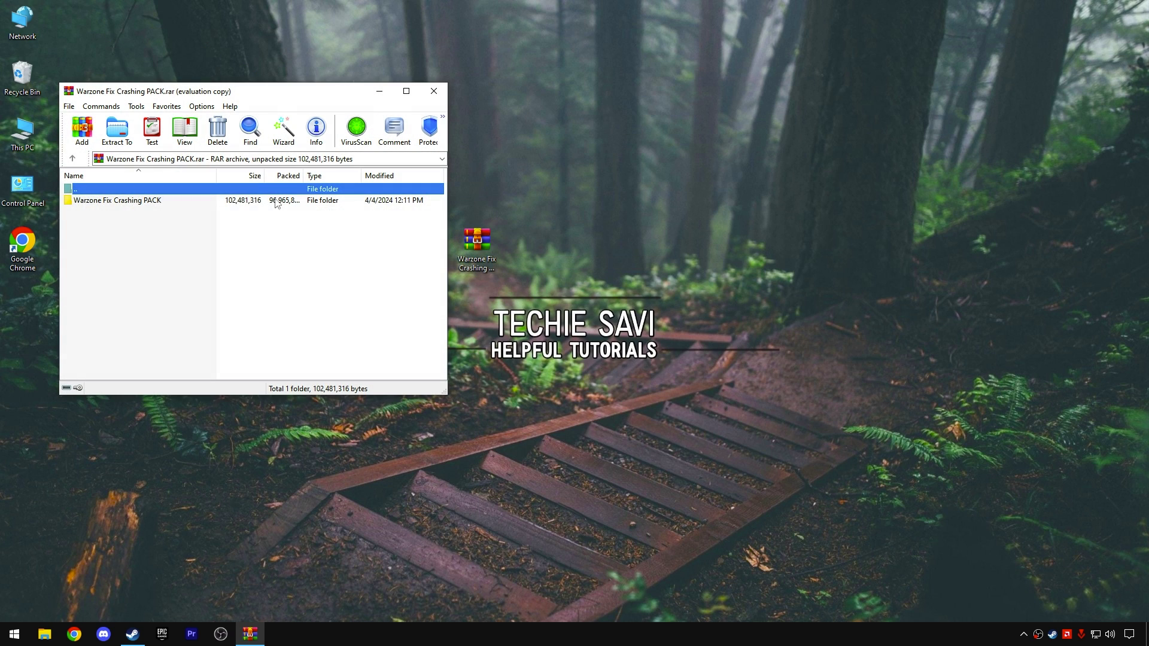
{"action": "left_click", "coordinate": [233, 204]}
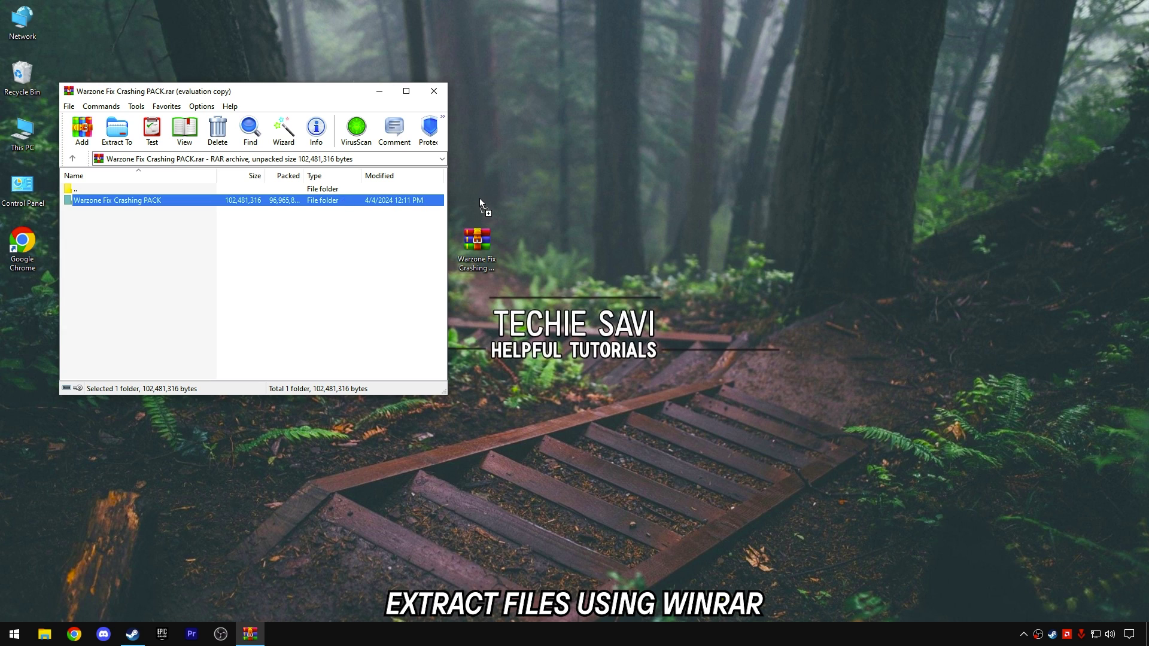
{"action": "left_click_drag", "start_coordinate": [480, 199], "coordinate": [471, 190]}
{"action": "left_click", "coordinate": [434, 91]}
{"action": "left_click_drag", "start_coordinate": [477, 144], "coordinate": [477, 192]}
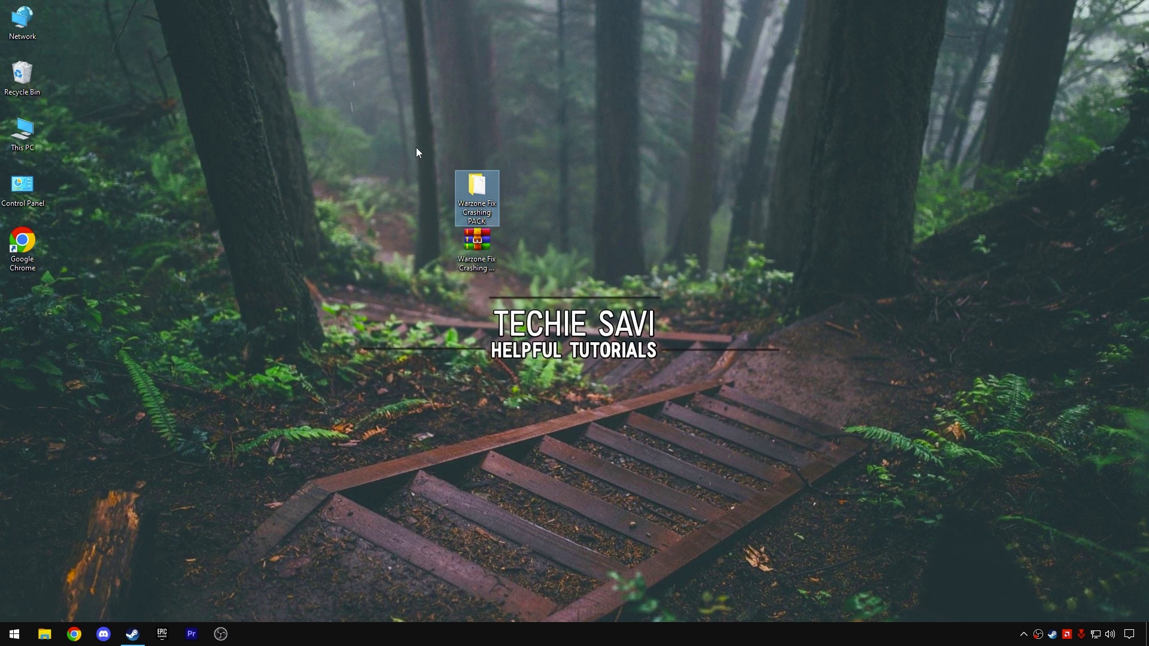
Run the DirectX installer from the pack's 1 Install DirectX folder, accept the agreement, decline the Bing Bar, and finish the setup
{"action": "double_click", "coordinate": [475, 190]}
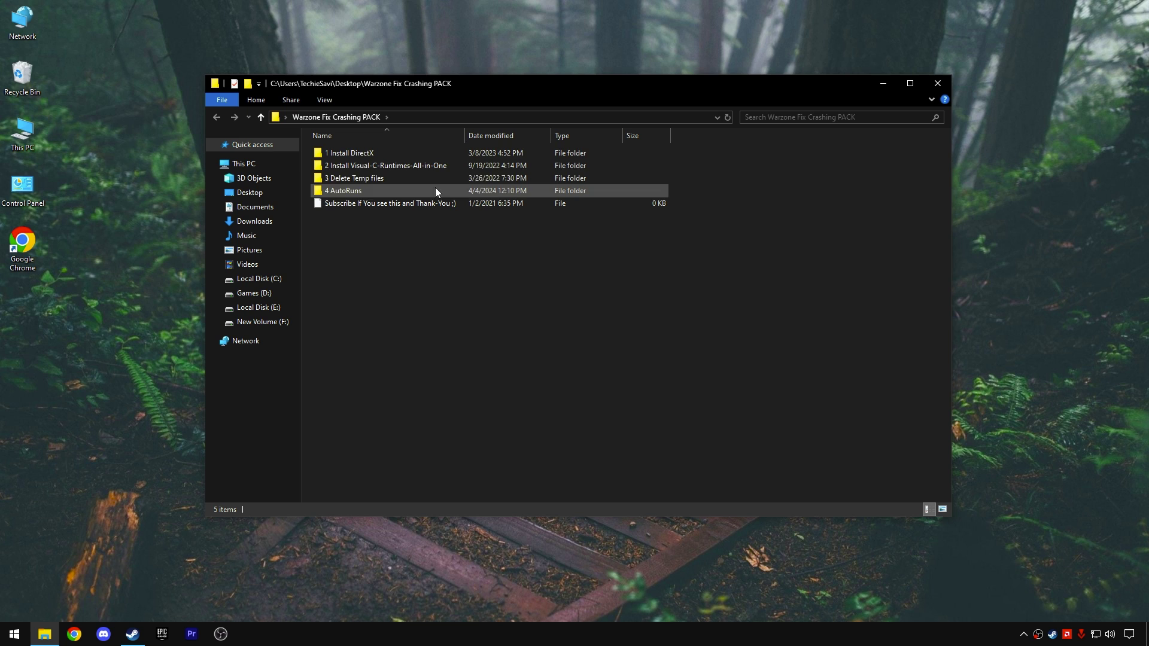
{"action": "double_click", "coordinate": [363, 153]}
{"action": "double_click", "coordinate": [333, 149]}
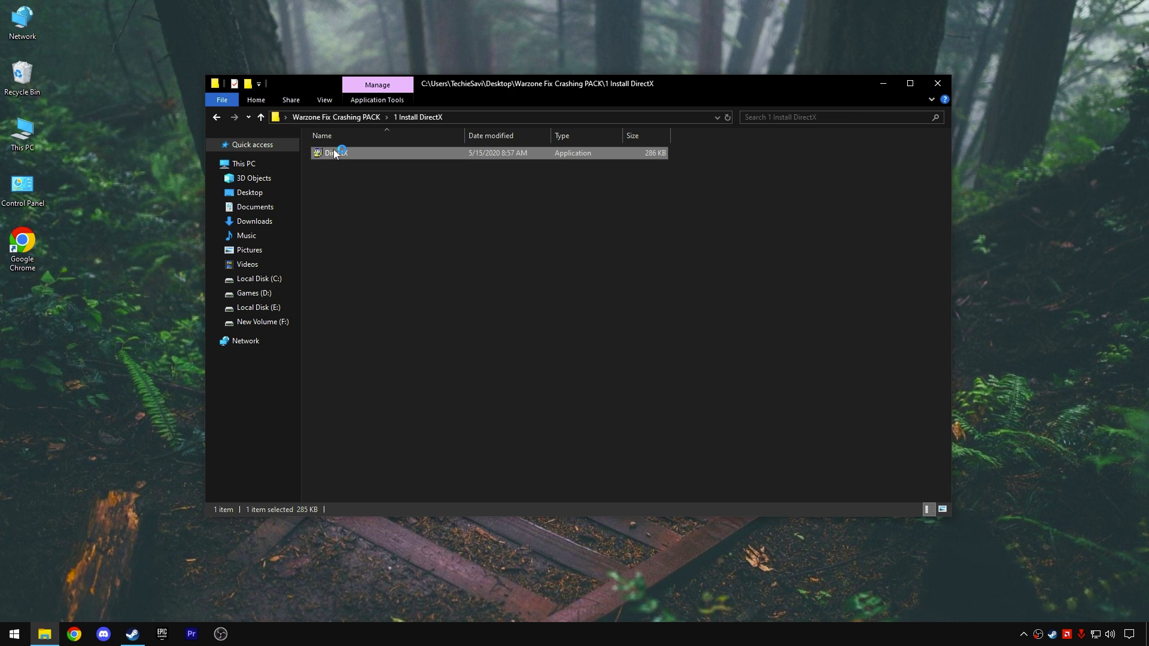
{"action": "left_click", "coordinate": [234, 267]}
{"action": "left_click", "coordinate": [312, 309]}
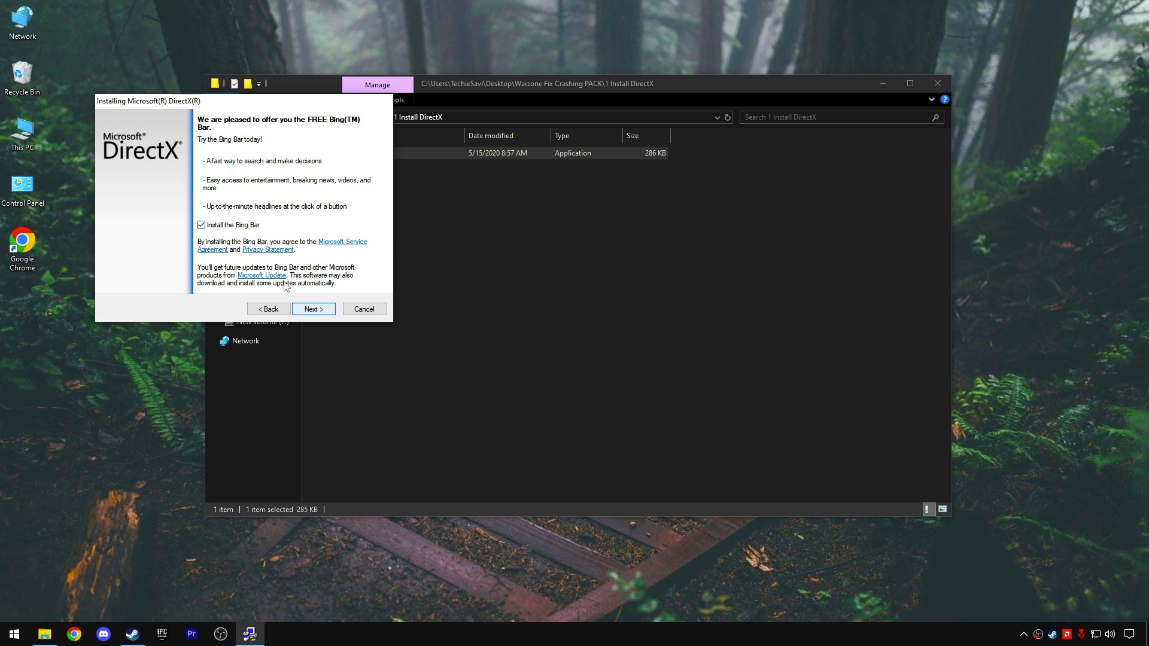
{"action": "left_click", "coordinate": [202, 225]}
{"action": "left_click", "coordinate": [323, 309]}
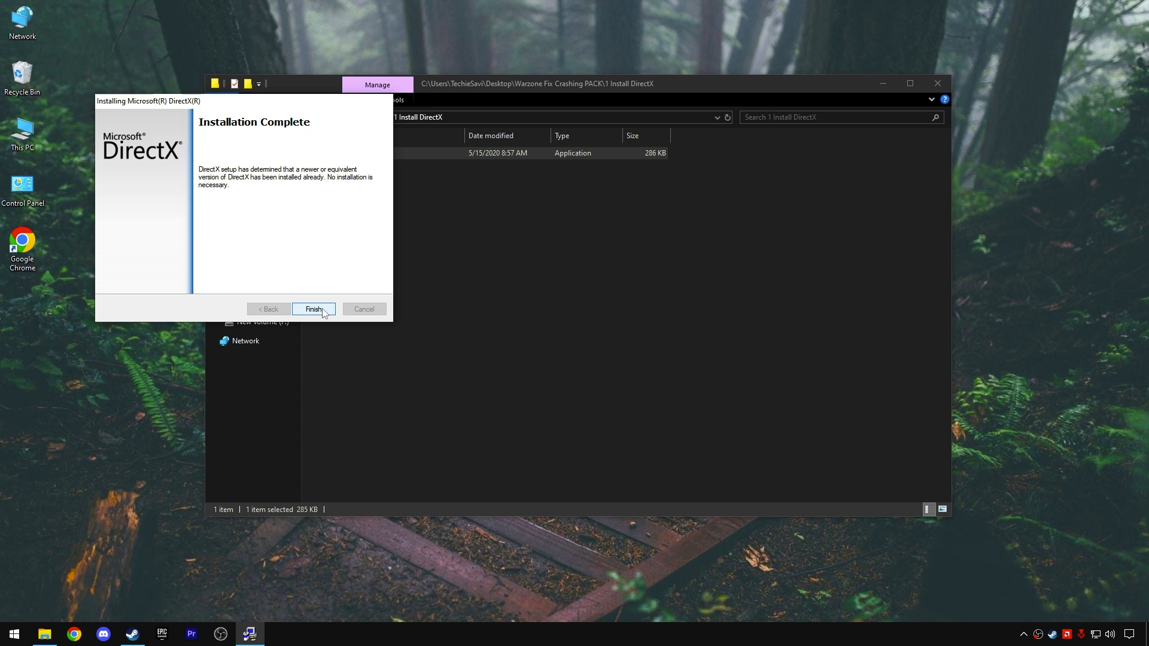
{"action": "left_click", "coordinate": [313, 310]}
Run install_all as administrator from the pack's 2 Install Visual-C-Runtimes-All-in-One folder
{"action": "left_click", "coordinate": [359, 118]}
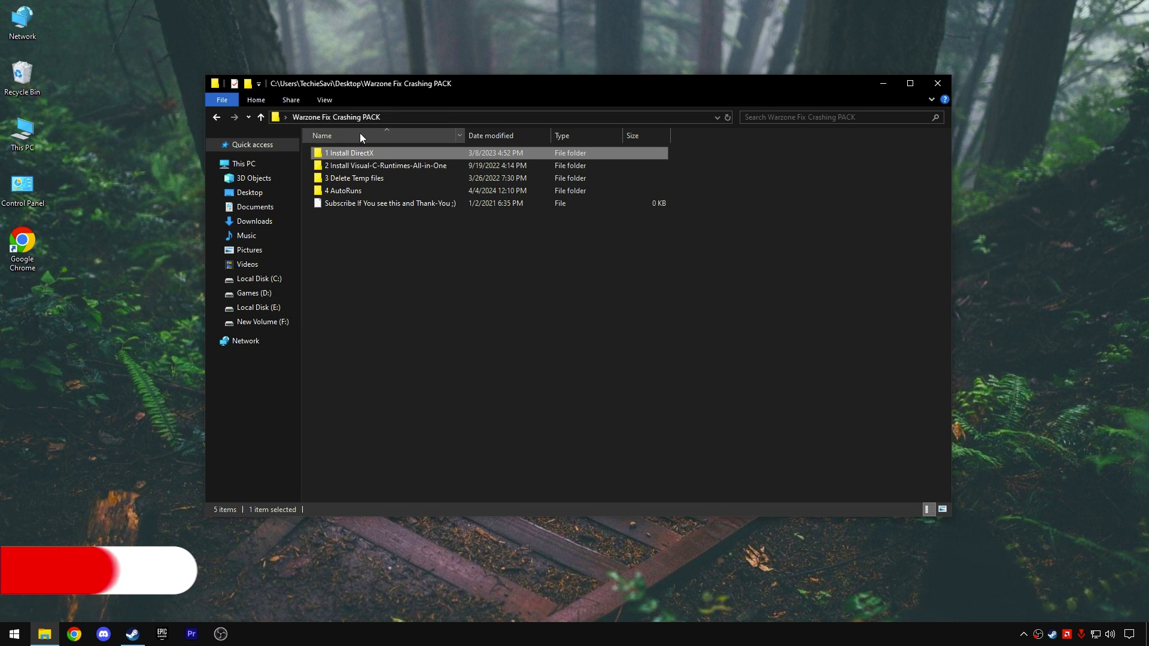
{"action": "double_click", "coordinate": [362, 165]}
{"action": "right_click", "coordinate": [332, 152]}
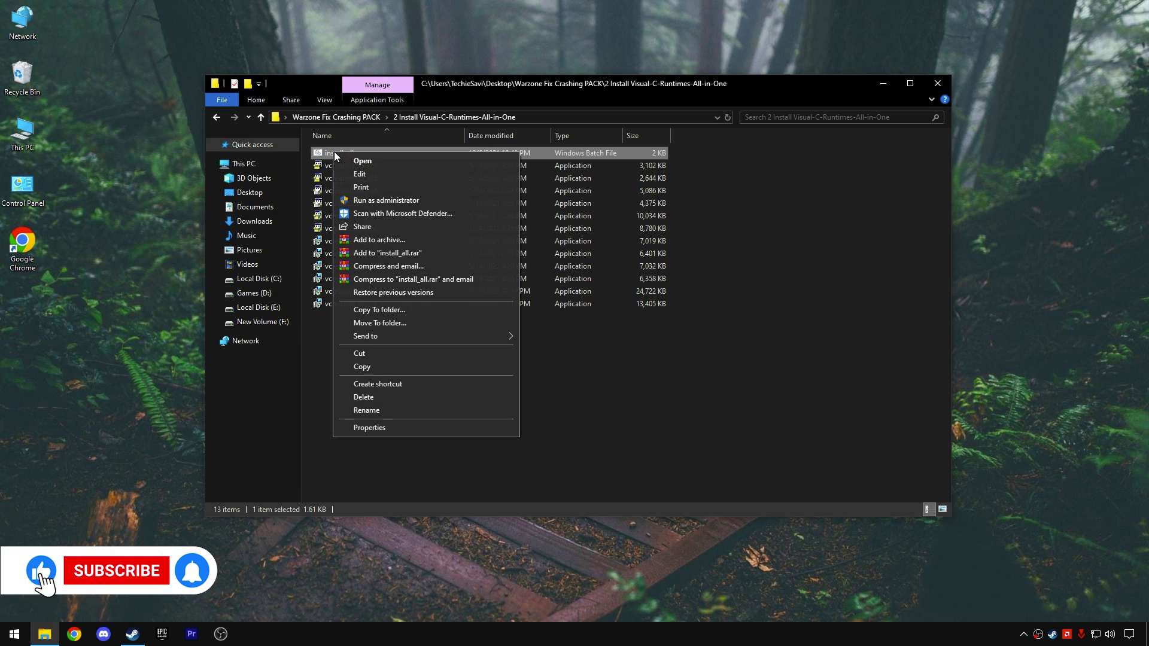
{"action": "left_click", "coordinate": [378, 200]}
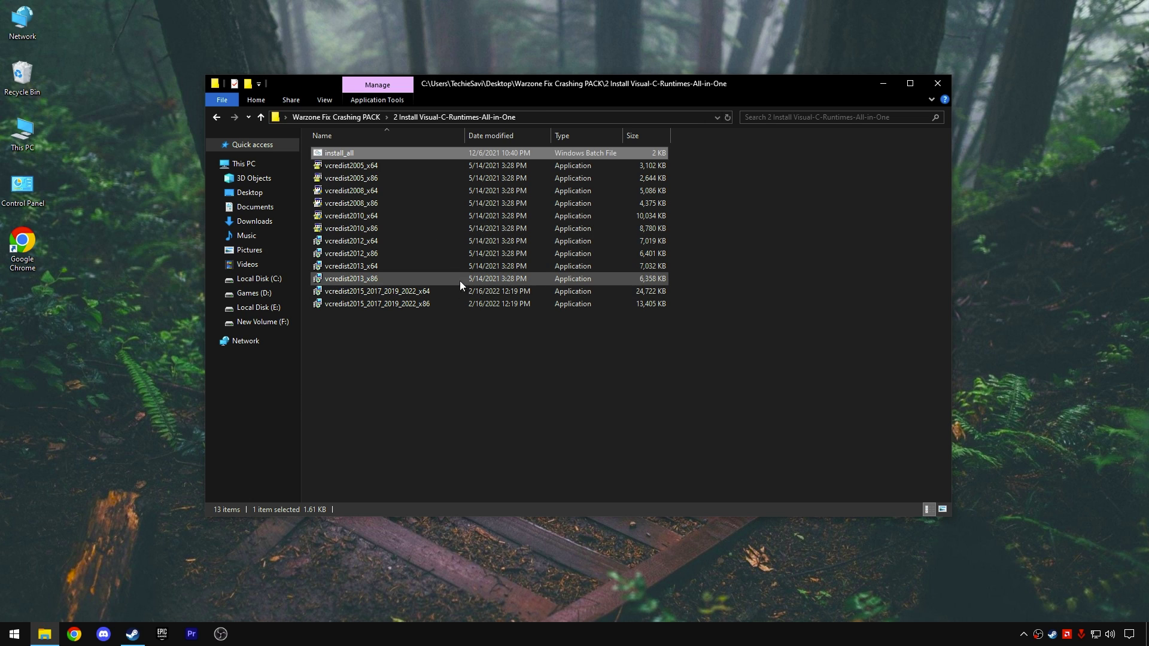
Run the Delete Temporary Files batch file as administrator from the pack's 3 Delete Temp files folder
{"action": "left_click", "coordinate": [377, 117]}
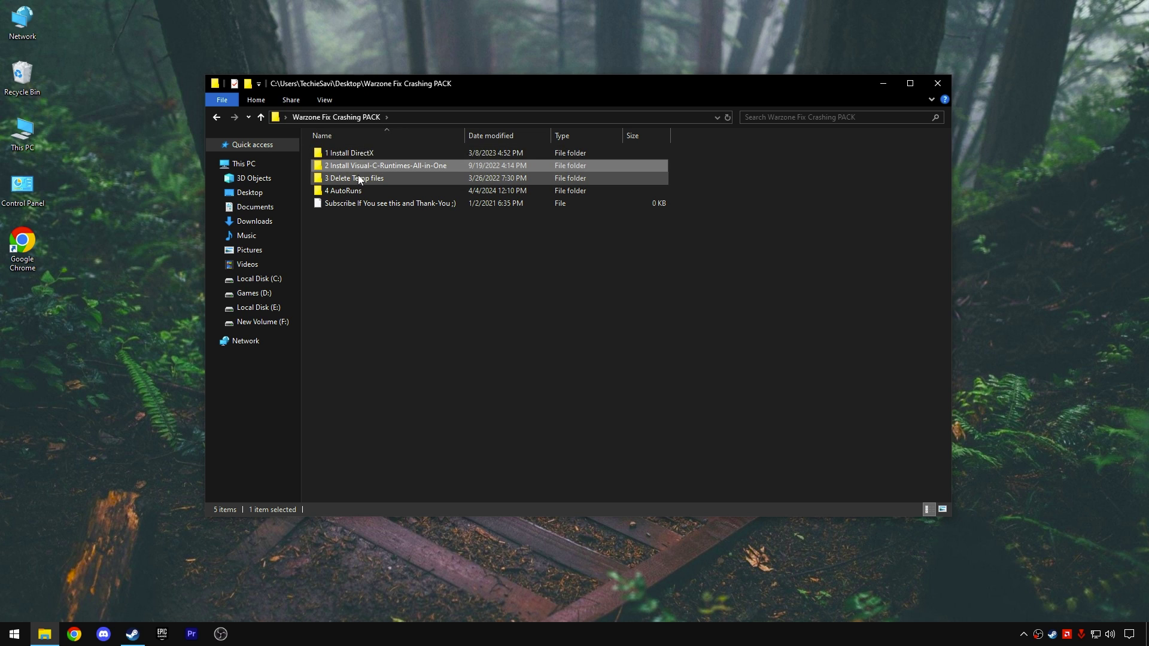
{"action": "double_click", "coordinate": [360, 179]}
{"action": "right_click", "coordinate": [357, 151]}
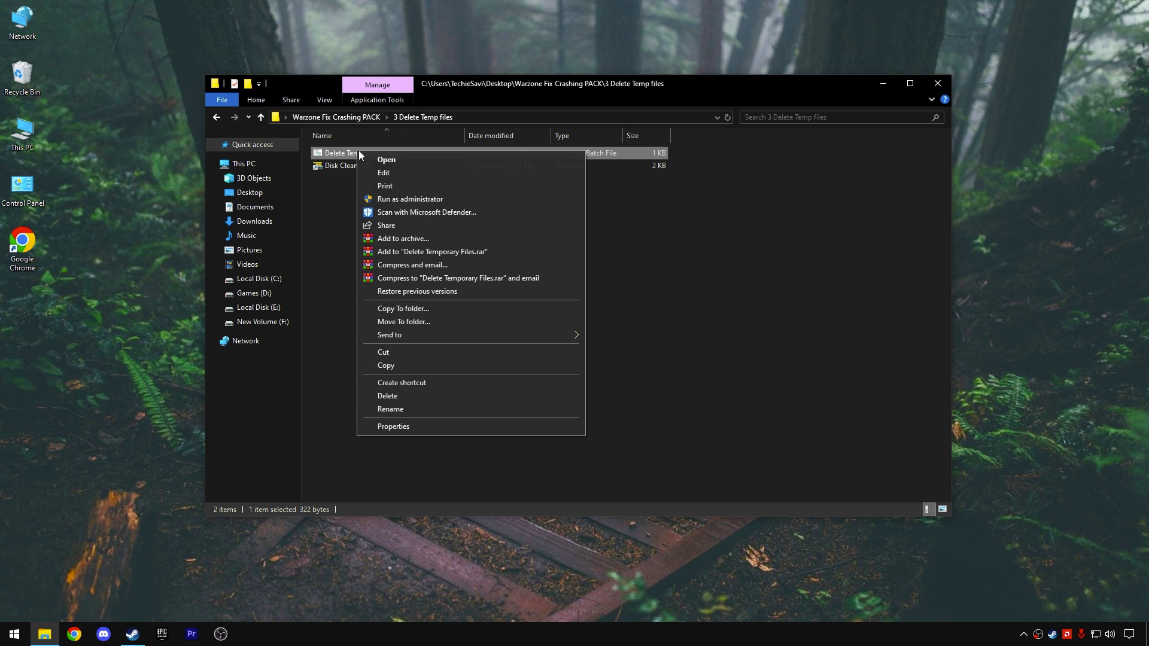
{"action": "left_click", "coordinate": [389, 199]}
{"action": "key", "text": "Return"}
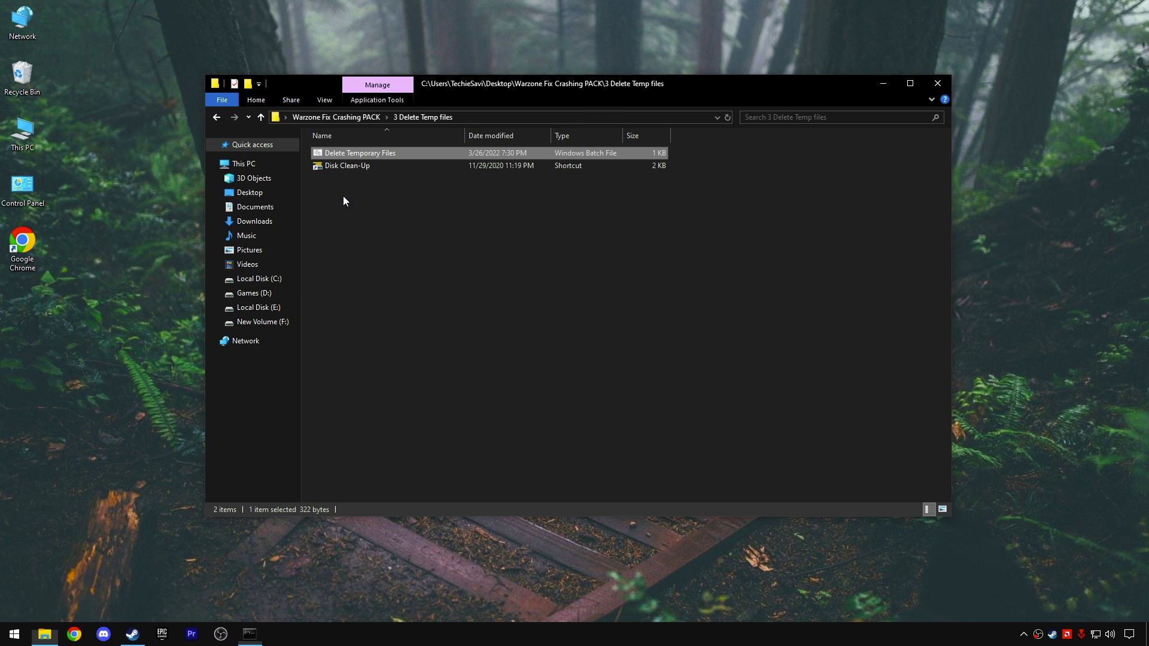
Run Disk Clean-Up on drive C: with the listed file categories ticked, and confirm the permanent deletion
{"action": "double_click", "coordinate": [347, 161]}
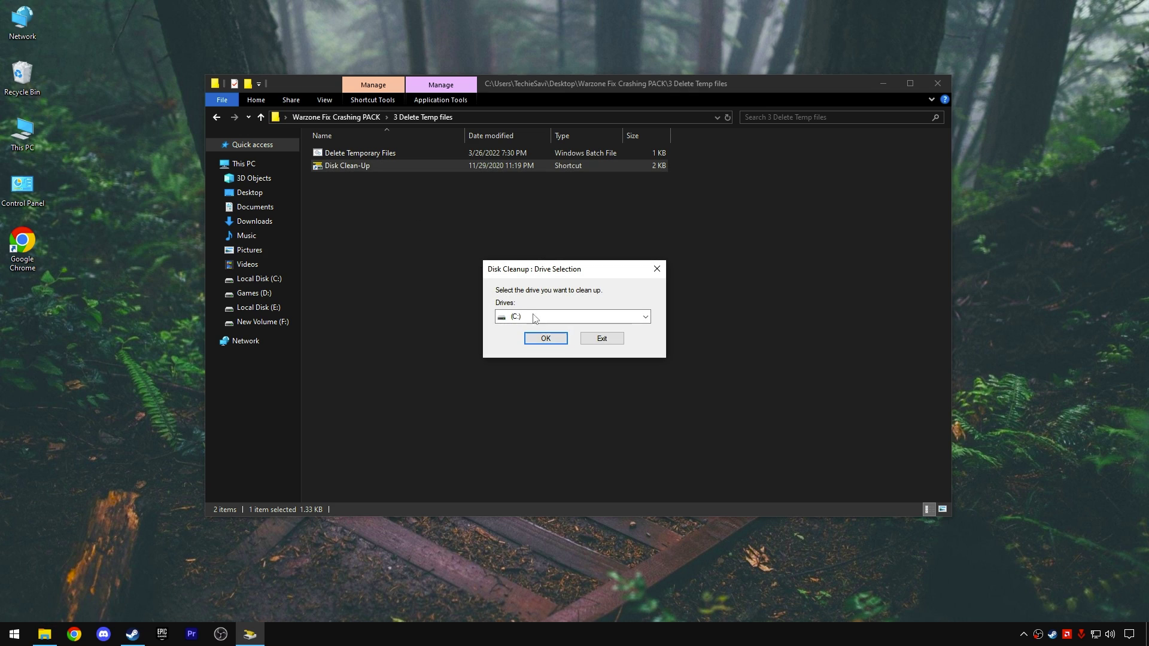
{"action": "key", "text": "Return"}
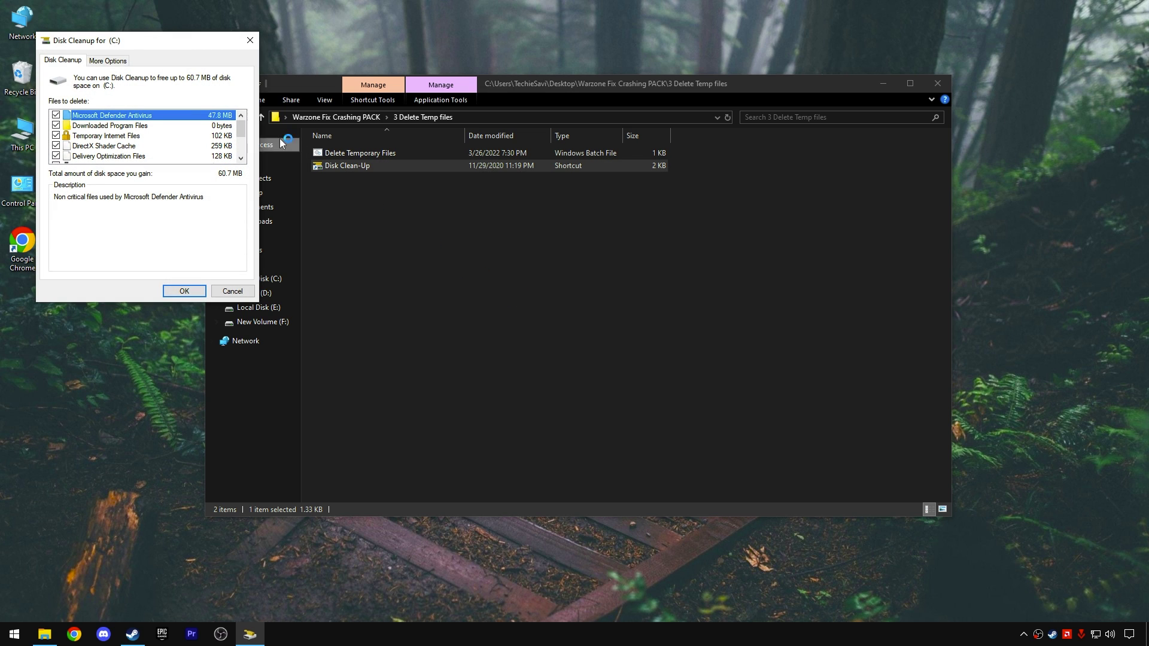
{"action": "left_click_drag", "start_coordinate": [202, 48], "coordinate": [612, 166]}
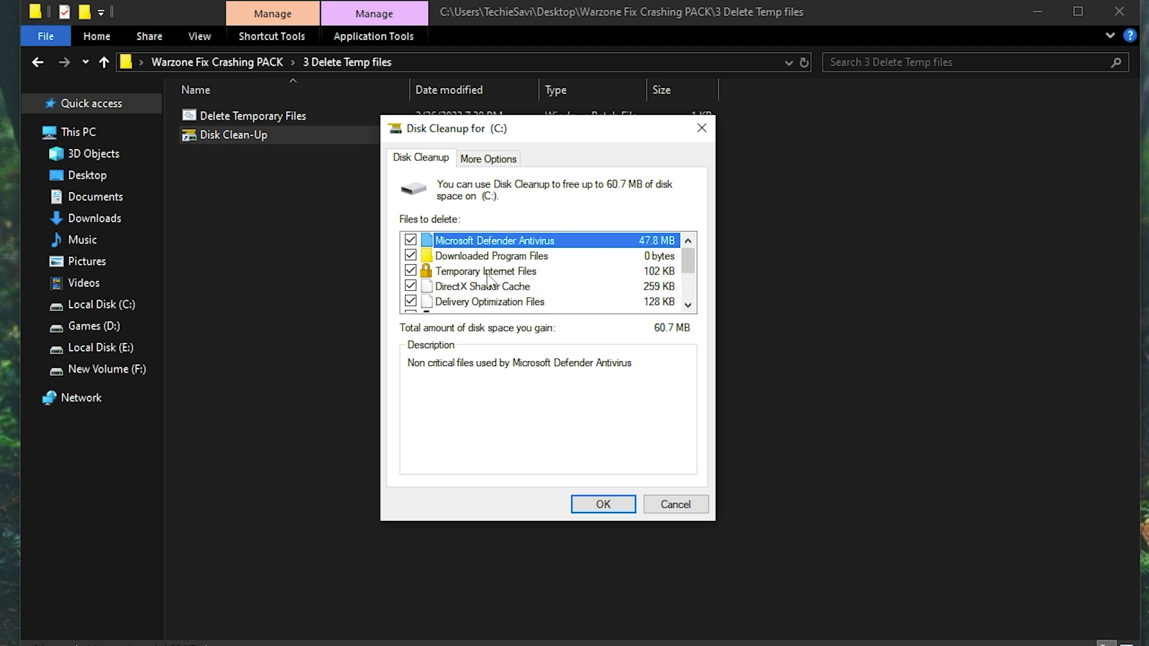
{"action": "scroll", "coordinate": [516, 263], "scroll_direction": "down", "scroll_amount": 2}
{"action": "scroll", "coordinate": [455, 281], "scroll_direction": "up", "scroll_amount": 3}
{"action": "left_click", "coordinate": [421, 274]}
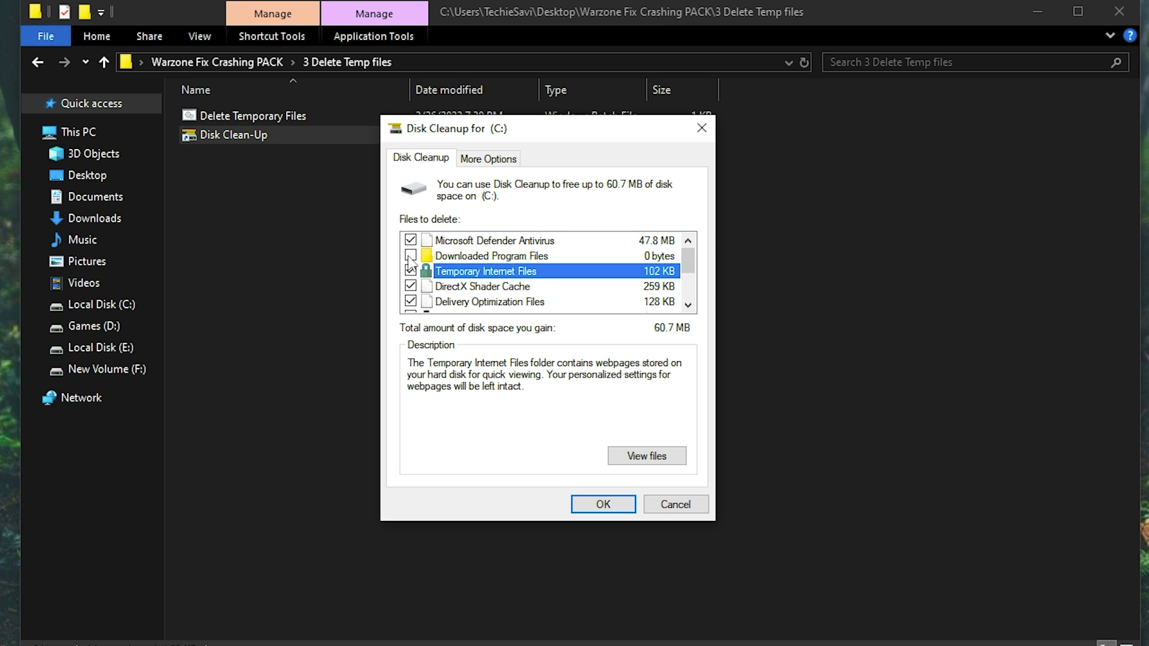
{"action": "left_click", "coordinate": [411, 240]}
{"action": "left_click", "coordinate": [410, 240]}
{"action": "left_click", "coordinate": [603, 504]}
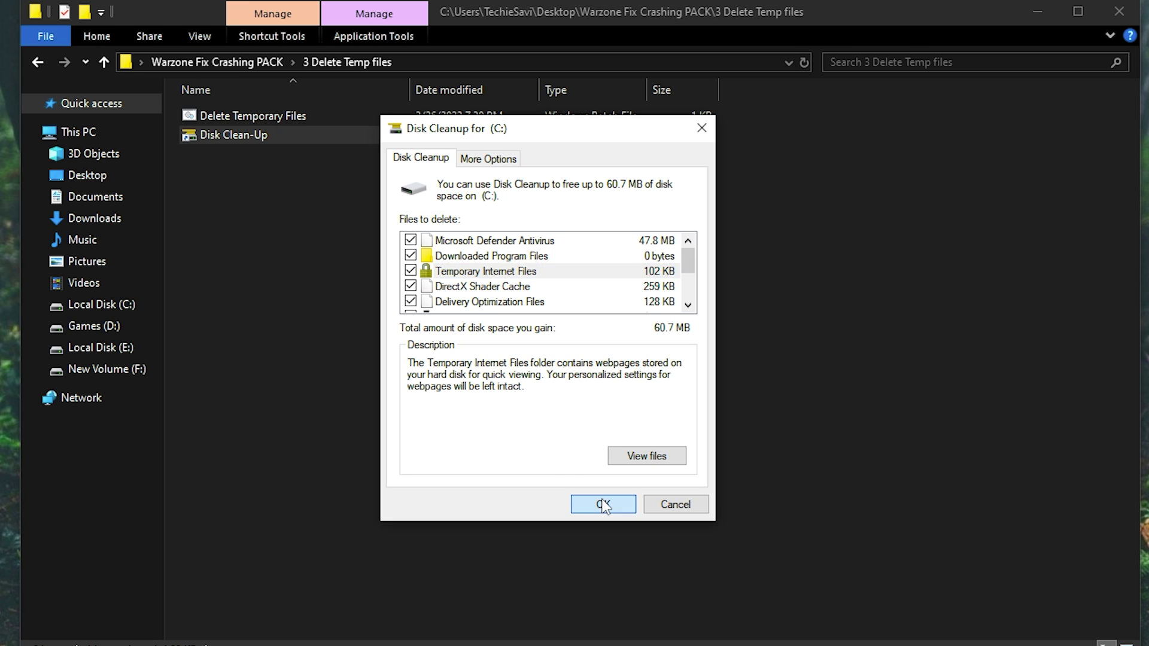
{"action": "left_click", "coordinate": [591, 371]}
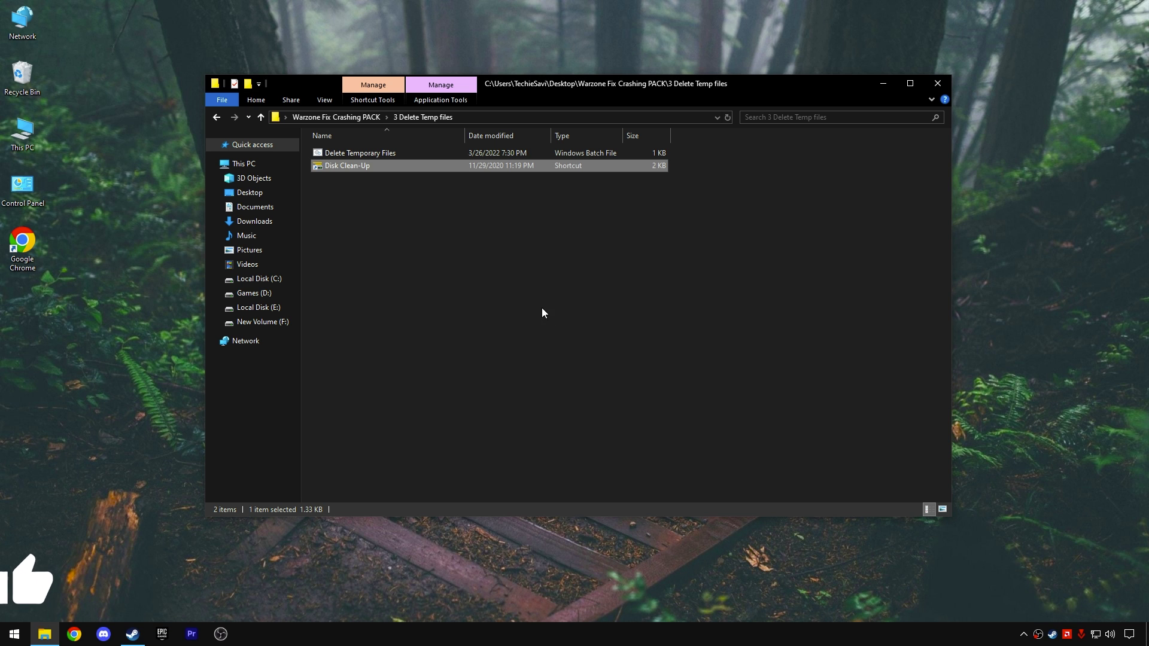
Launch AutoRuns as administrator from the pack's 4 AutoRuns folder
{"action": "left_click", "coordinate": [354, 117]}
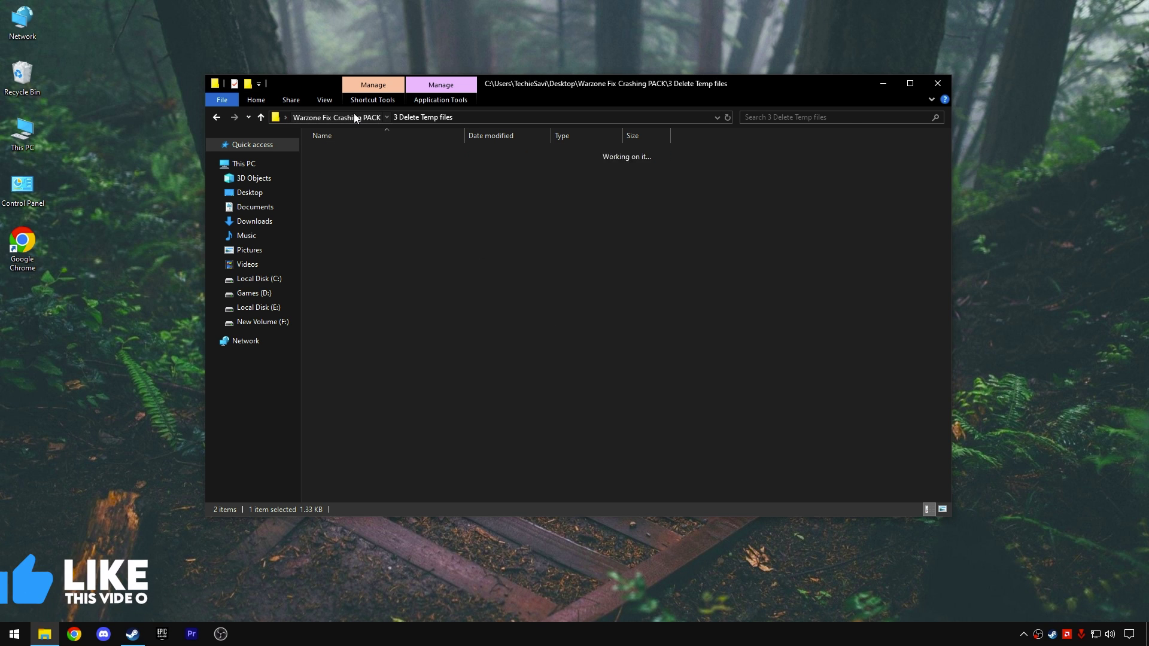
{"action": "double_click", "coordinate": [368, 190]}
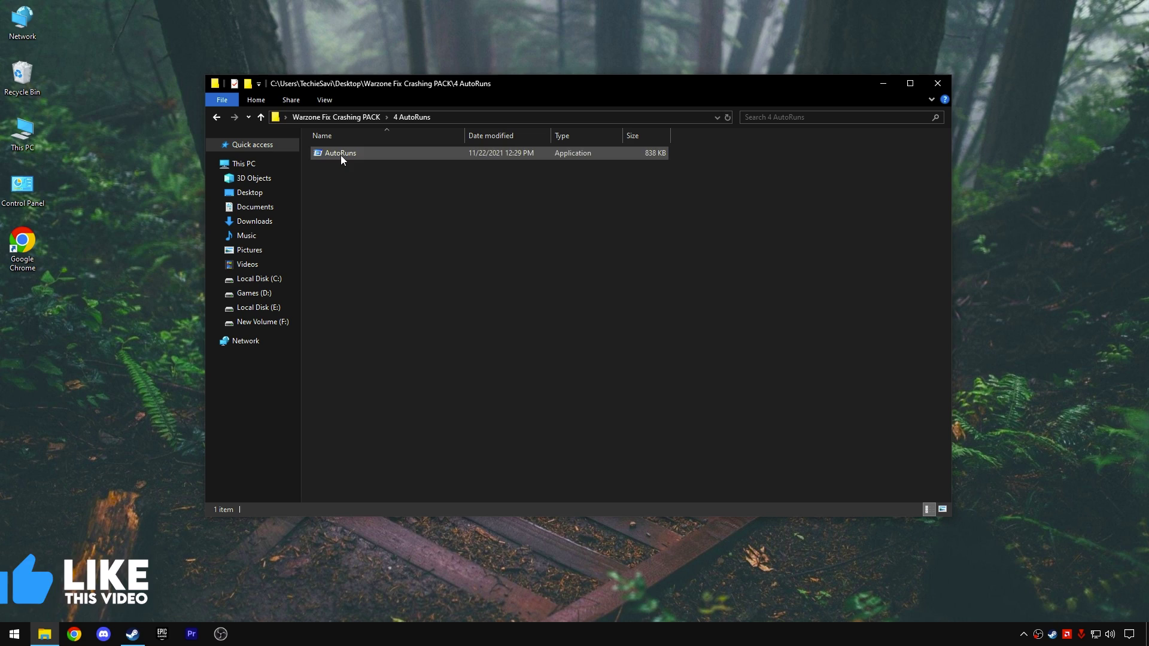
{"action": "right_click", "coordinate": [340, 155]}
{"action": "left_click", "coordinate": [390, 178]}
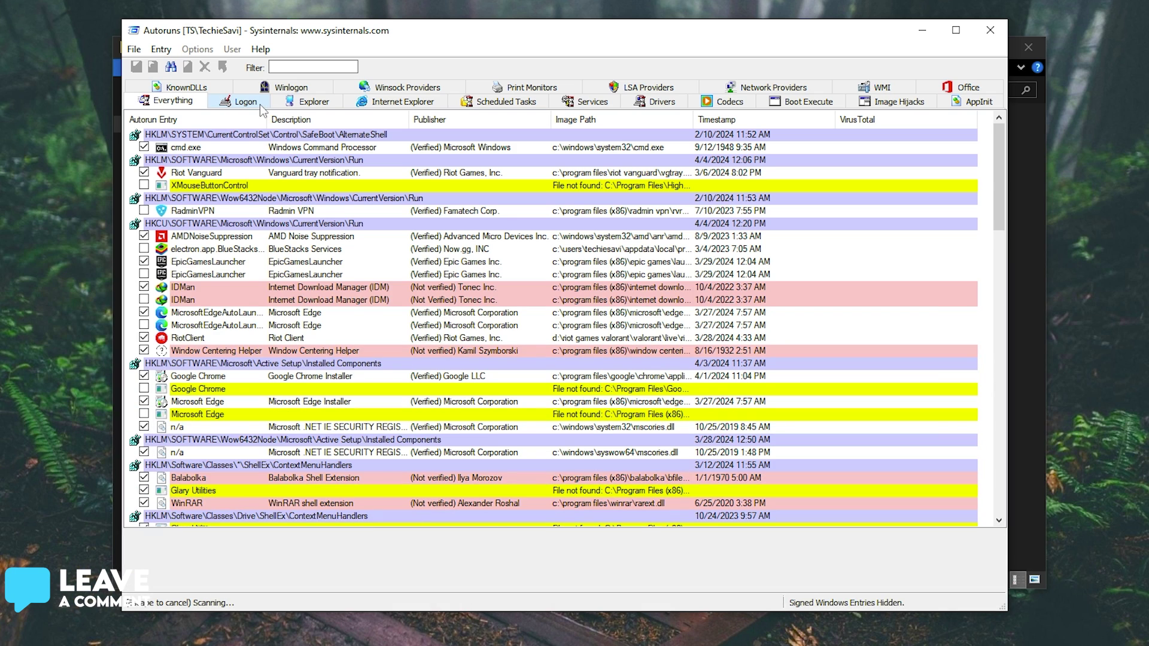
Disable the enabled EpicGamesLauncher, IDMan, Microsoft Edge auto-launch, Google Chrome and Microsoft Edge logon entries, and close Autoruns
{"action": "left_click", "coordinate": [261, 109]}
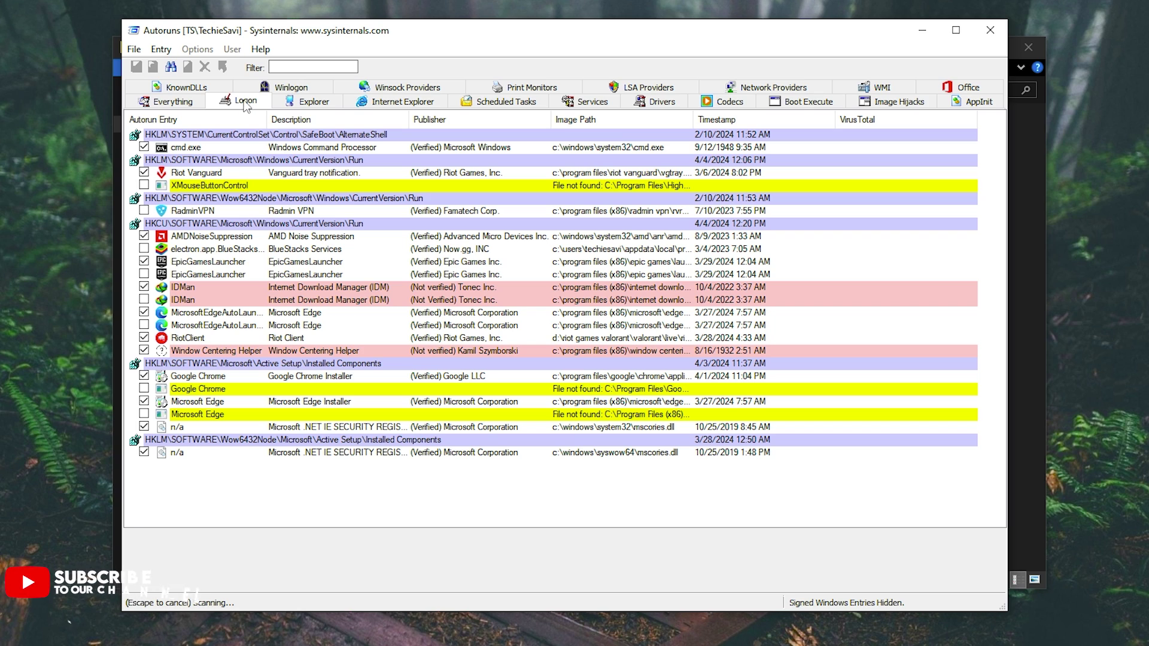
{"action": "left_click", "coordinate": [144, 261]}
{"action": "left_click", "coordinate": [143, 287]}
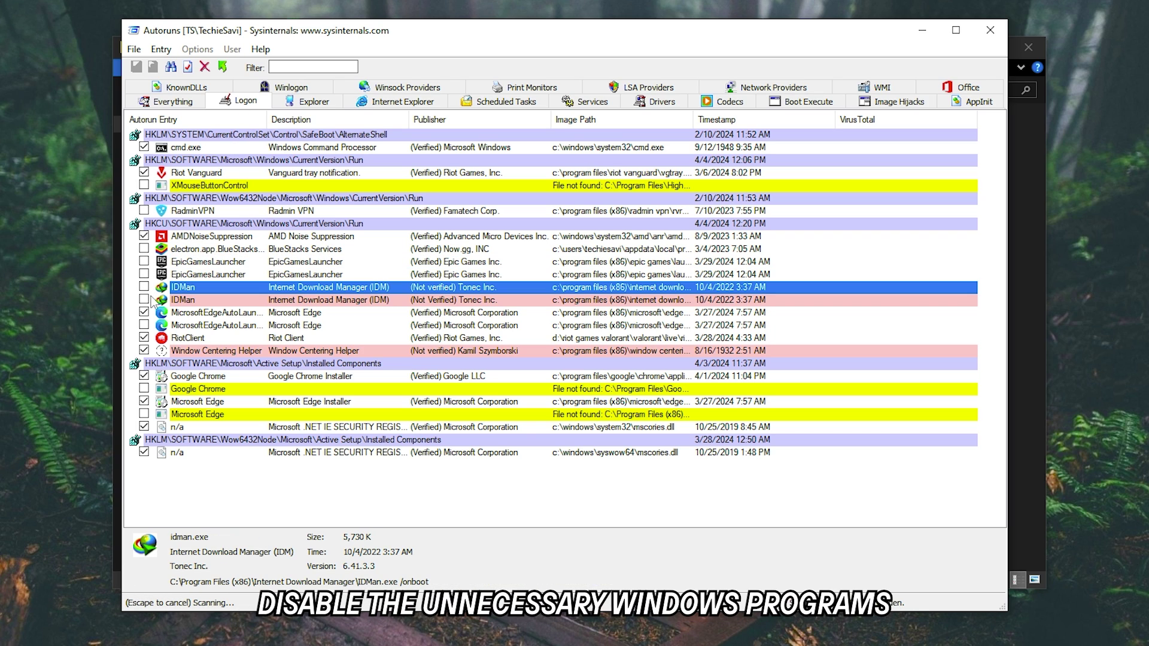
{"action": "left_click", "coordinate": [144, 312]}
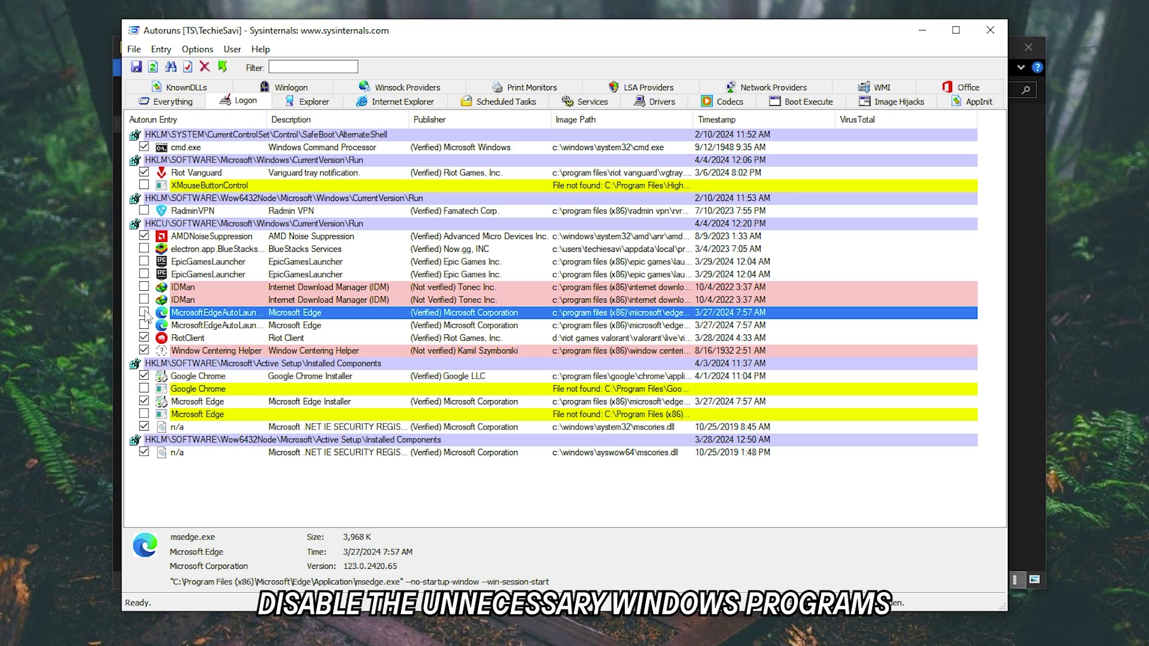
{"action": "left_click", "coordinate": [143, 377]}
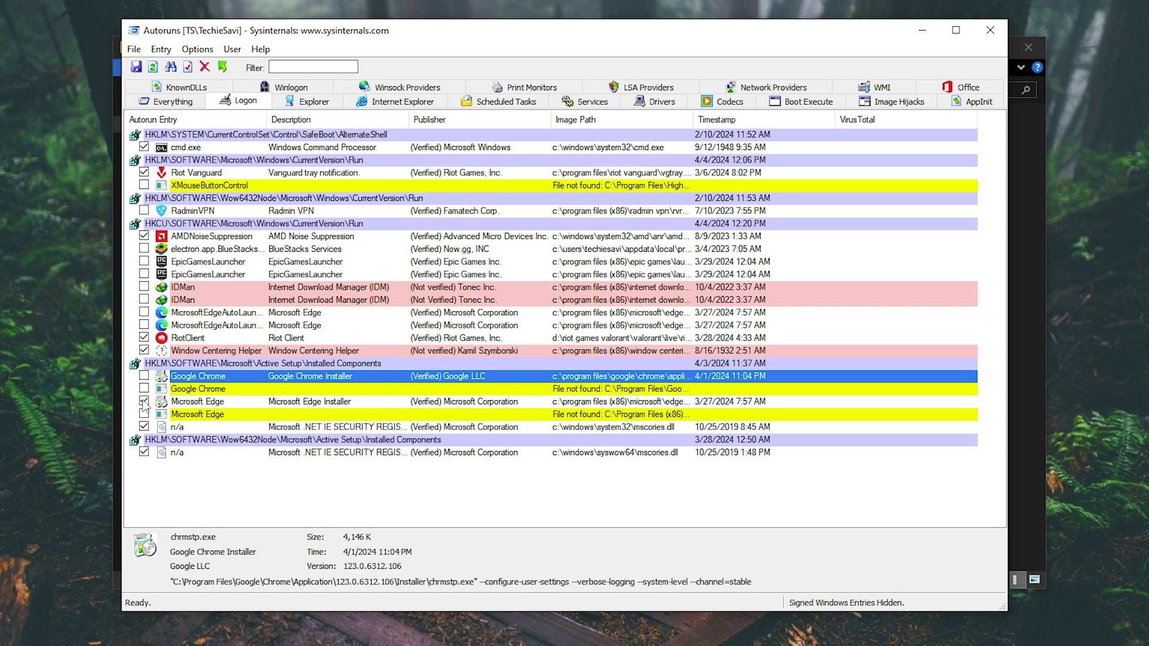
{"action": "left_click", "coordinate": [144, 402]}
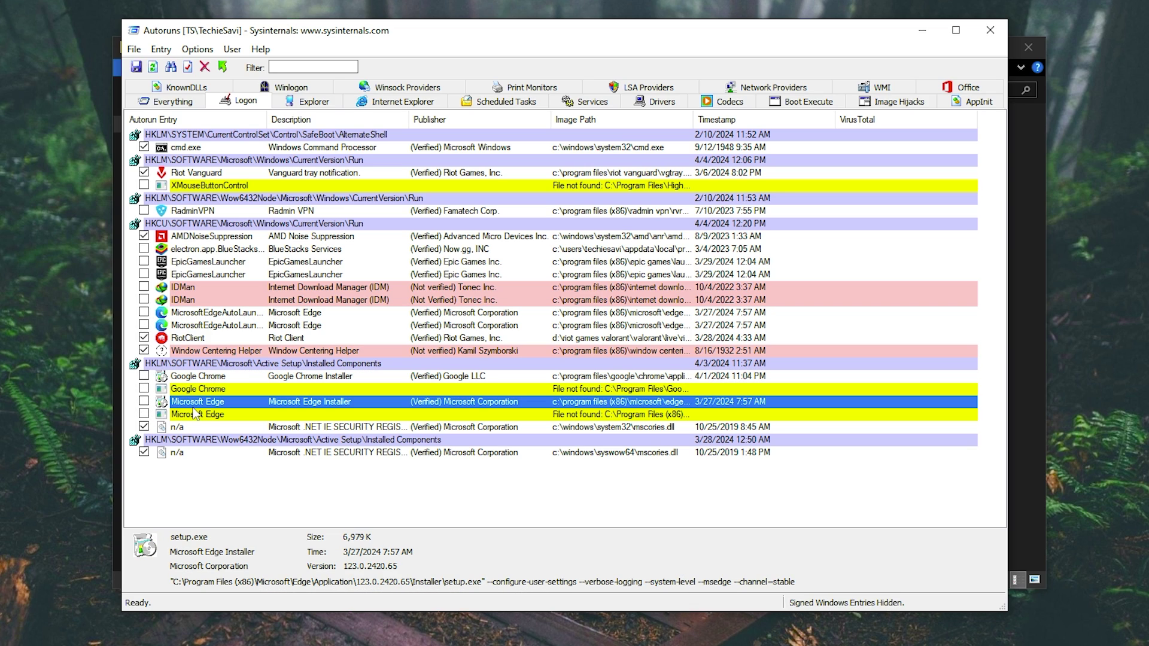
{"action": "left_click", "coordinate": [210, 186]}
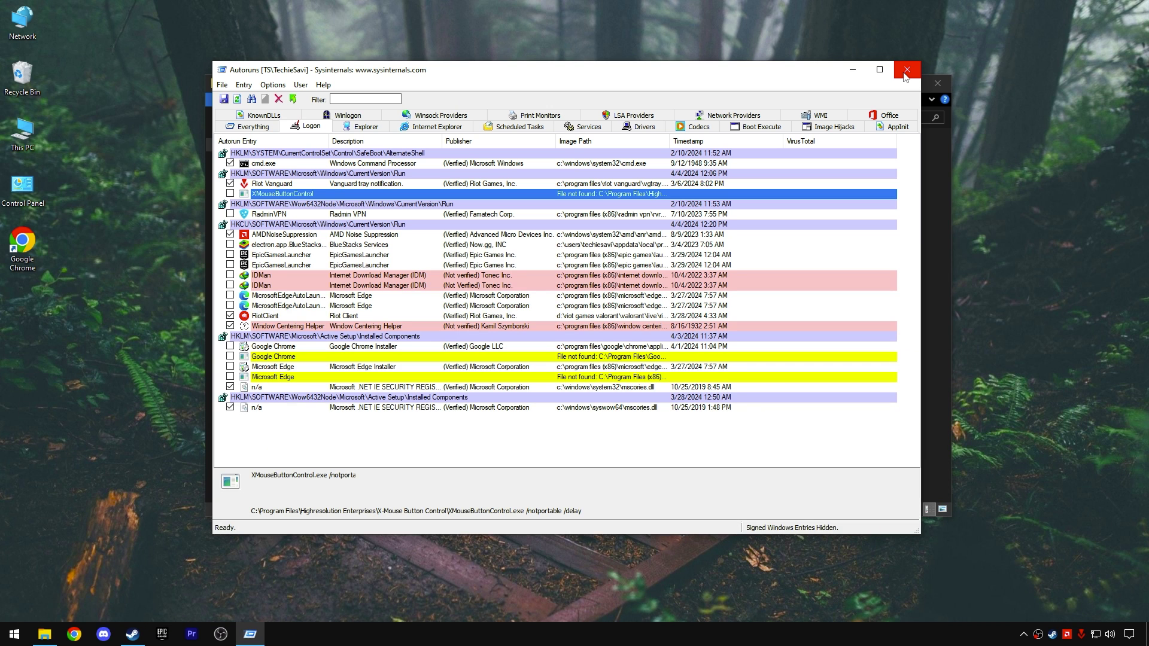
{"action": "left_click", "coordinate": [990, 30]}
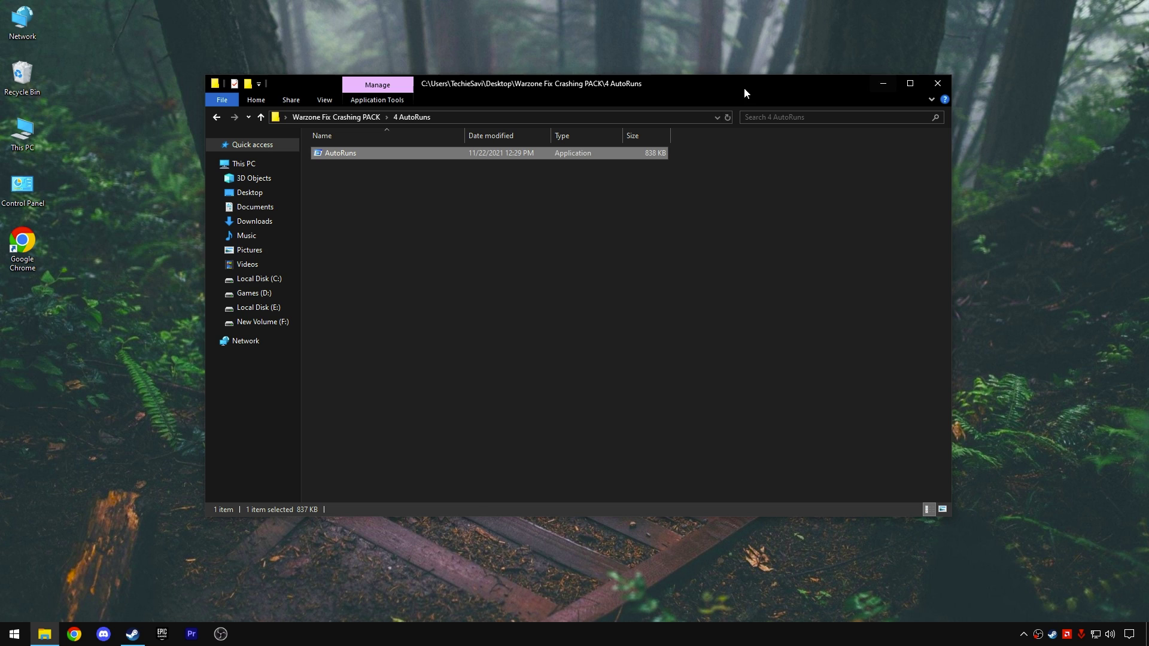
Return to the main Warzone Fix Crashing PACK folder and close its window
{"action": "left_click", "coordinate": [367, 118]}
{"action": "left_click_drag", "start_coordinate": [365, 222], "coordinate": [426, 141]}
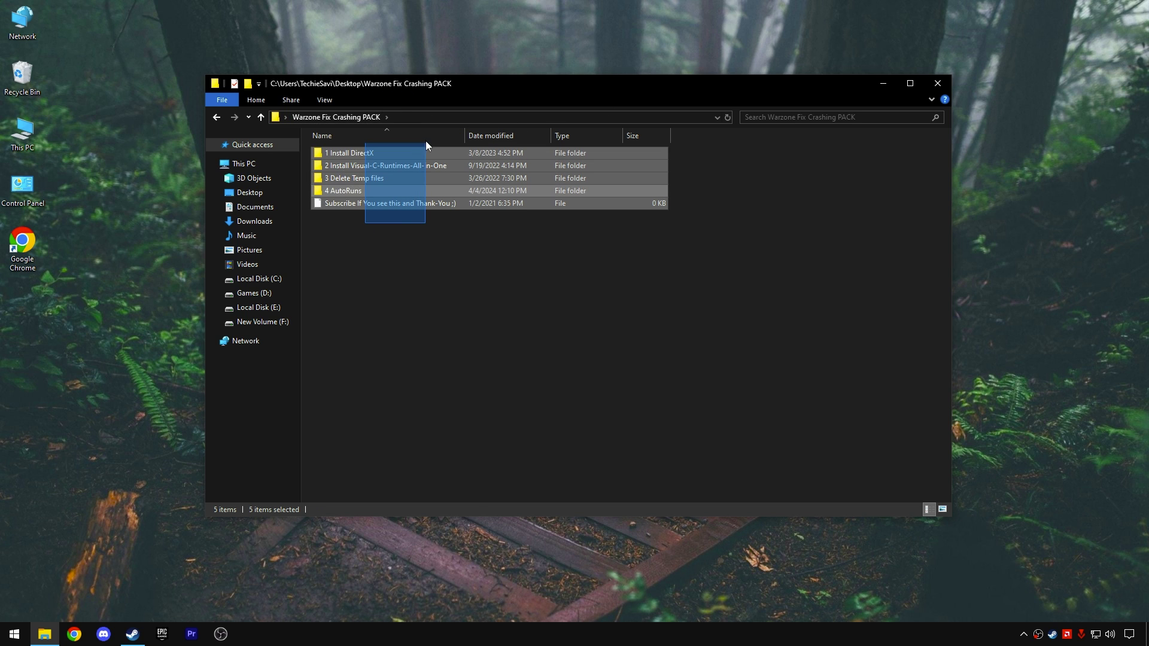
{"action": "left_click", "coordinate": [451, 220]}
{"action": "left_click", "coordinate": [937, 83]}
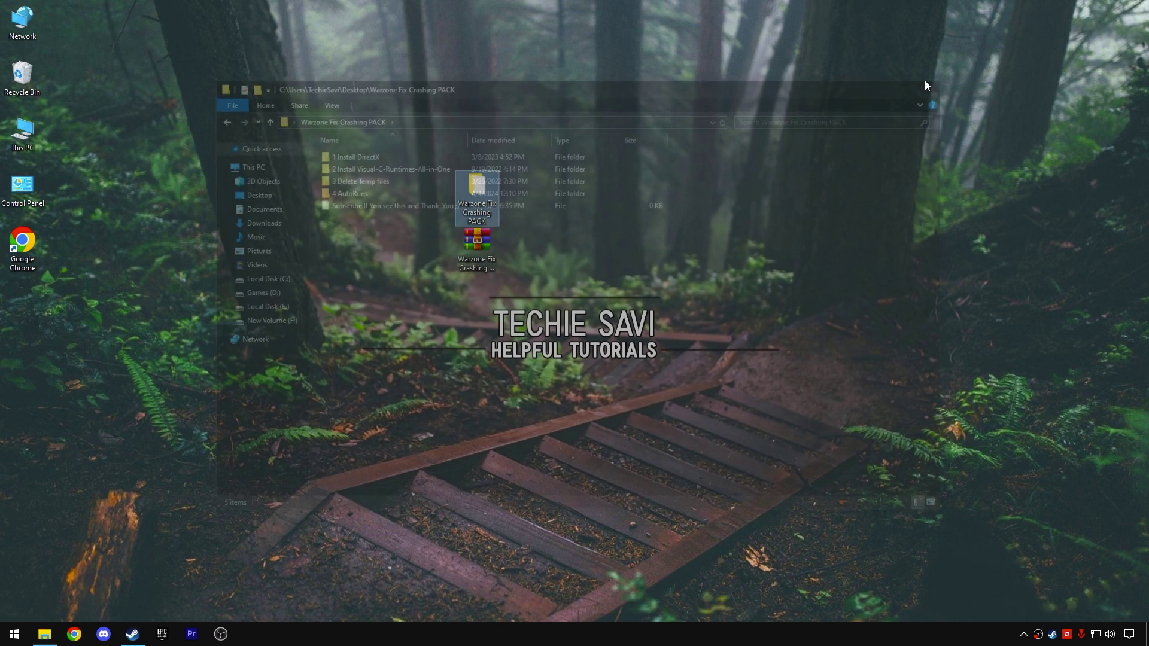
Switch to Steam, view the Installed Files properties of Call of Duty with its file integrity verification option, and close the properties and minimize Steam
{"action": "left_click", "coordinate": [137, 633]}
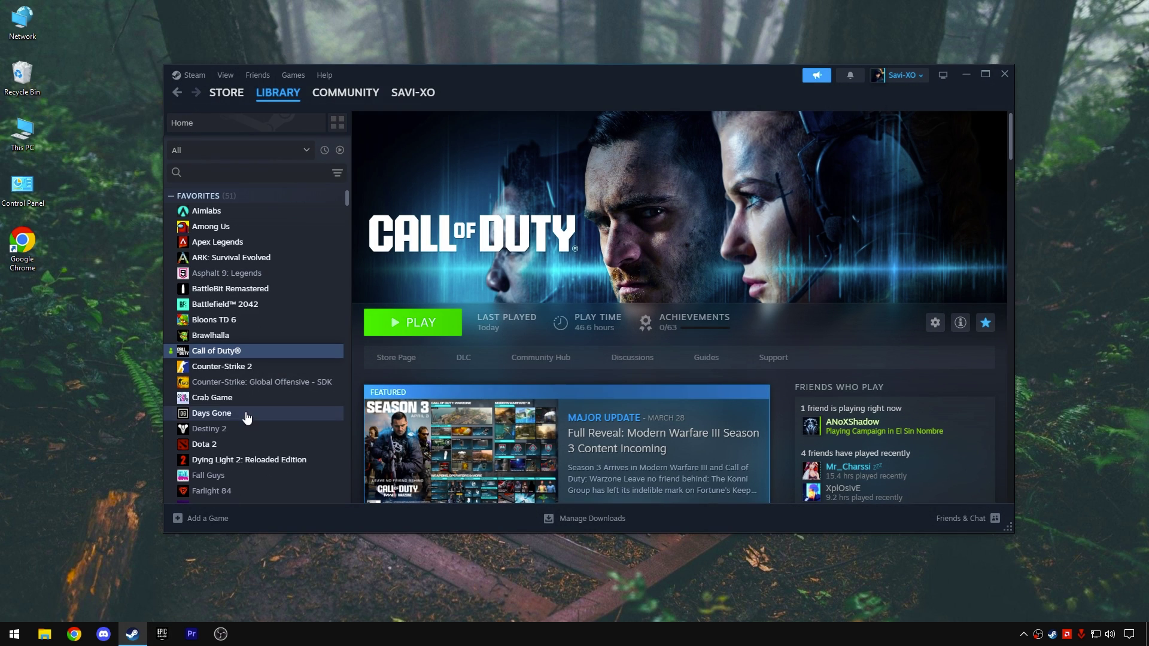
{"action": "right_click", "coordinate": [233, 358]}
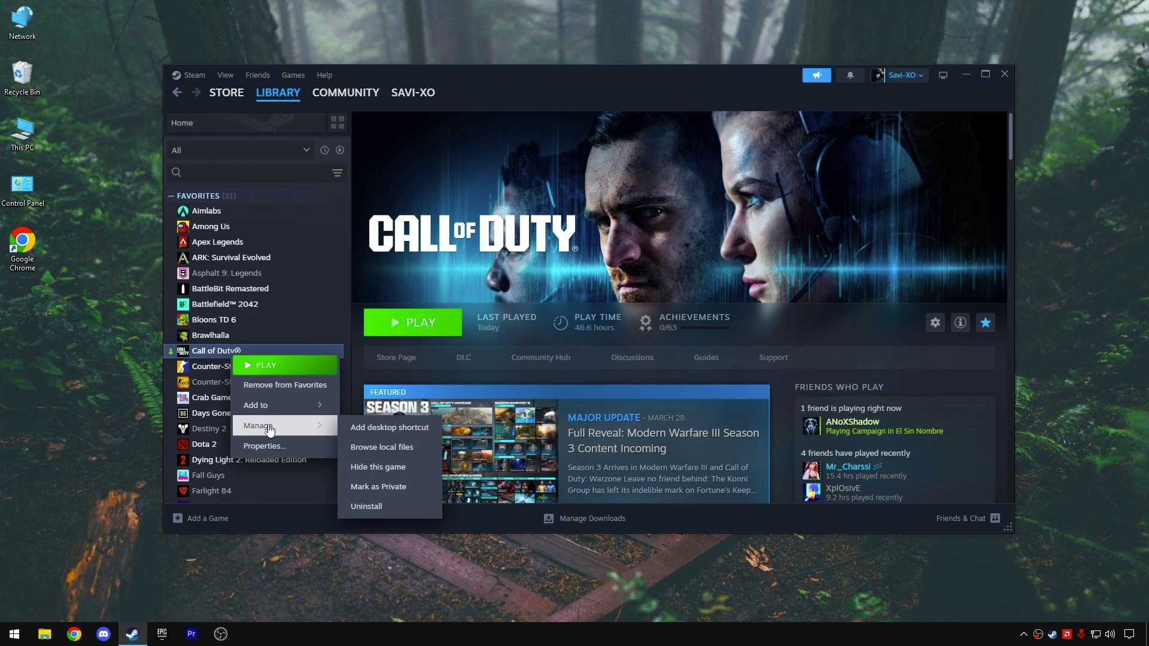
{"action": "left_click", "coordinate": [264, 445]}
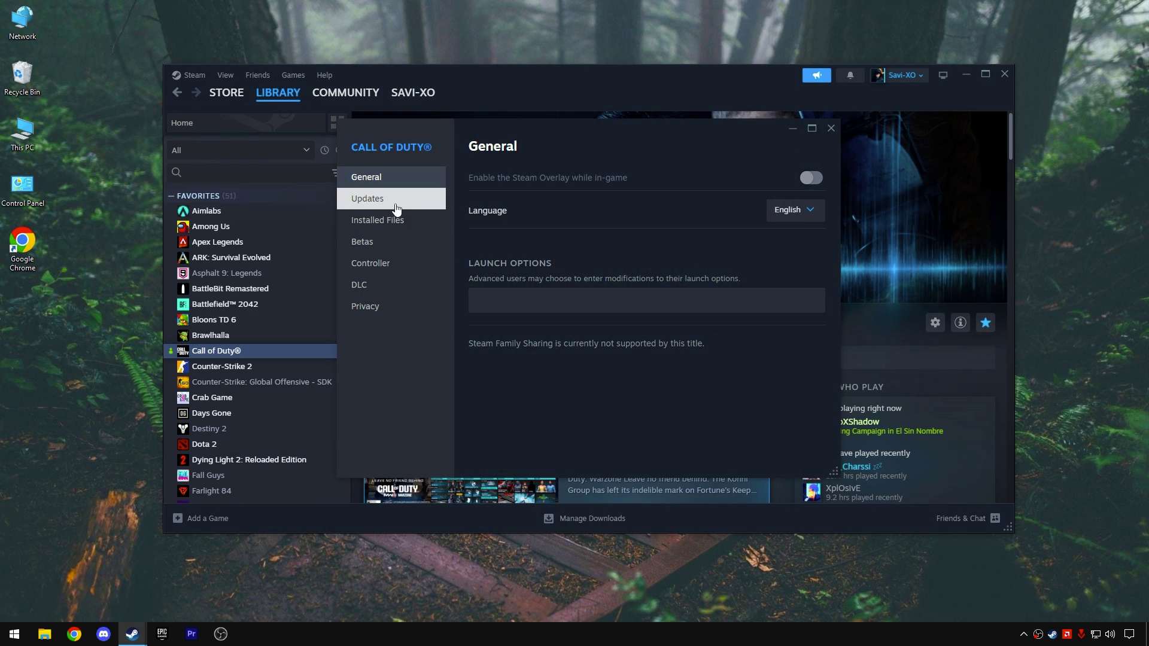
{"action": "left_click", "coordinate": [391, 221]}
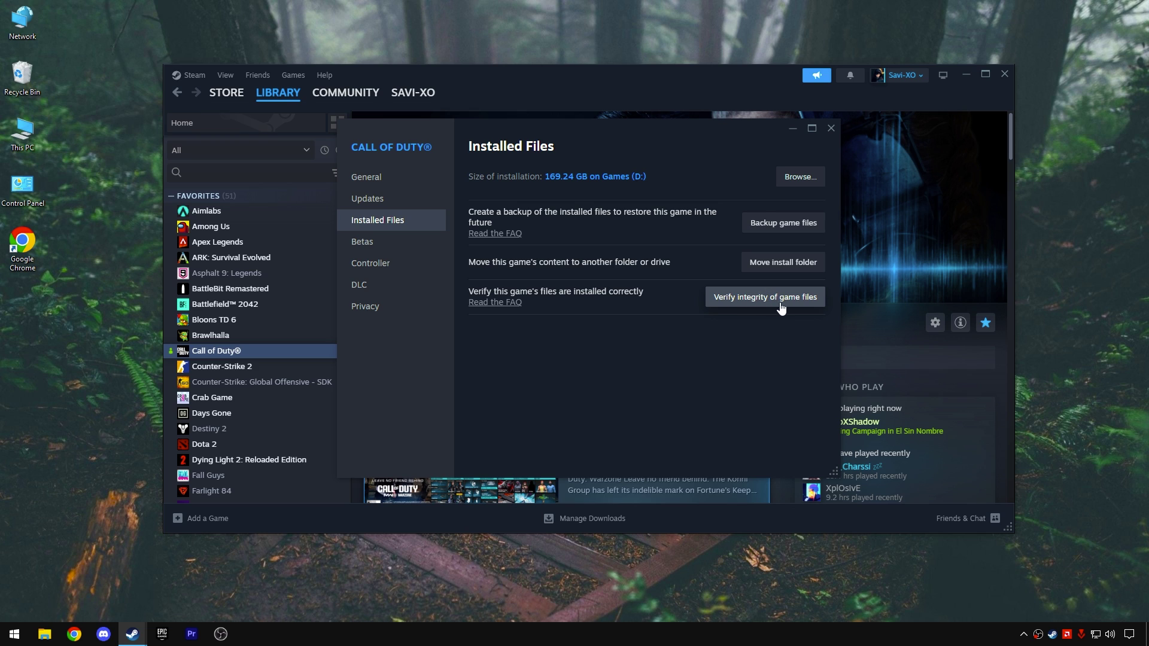
{"action": "left_click", "coordinate": [831, 129]}
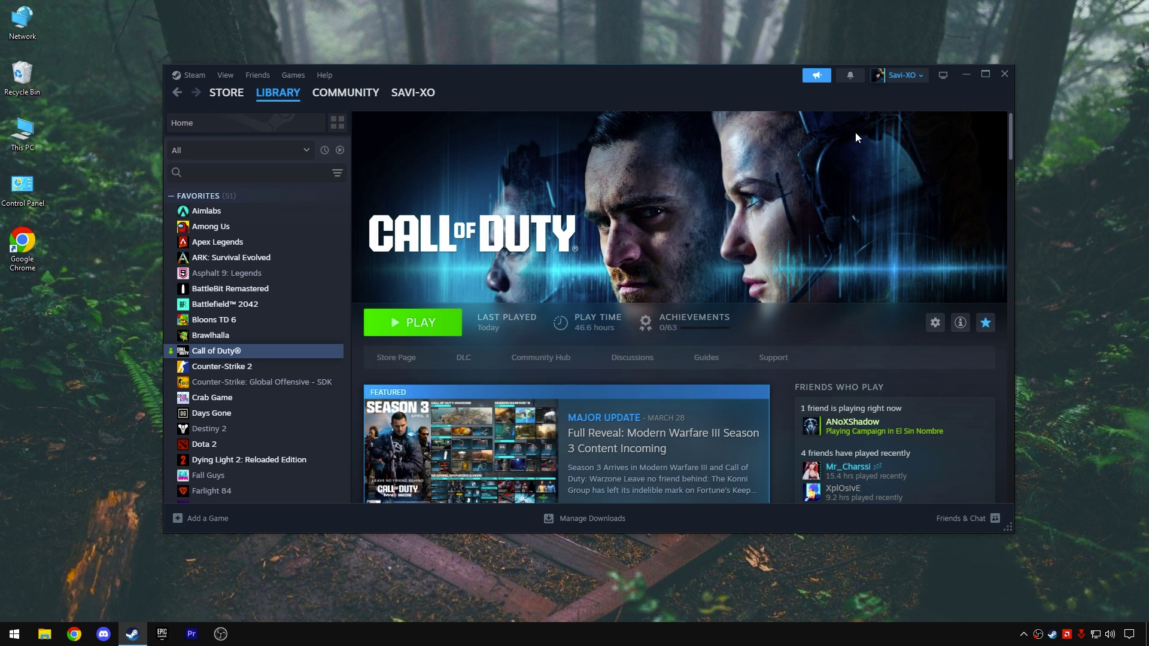
{"action": "left_click", "coordinate": [966, 74]}
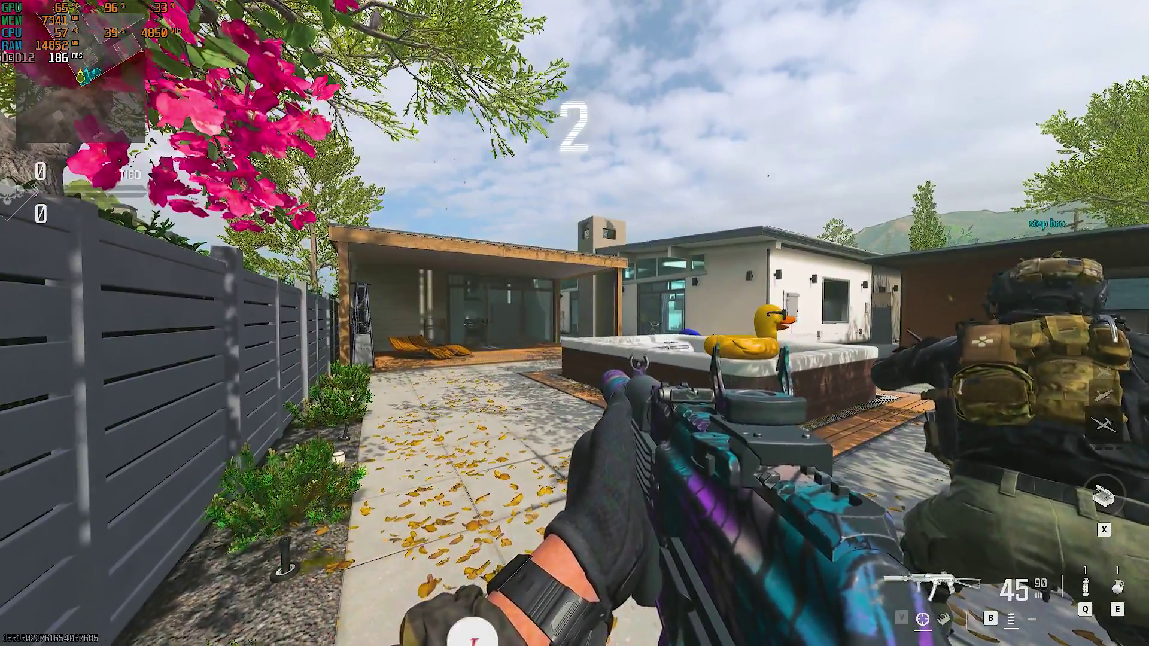
{"action": "key", "text": "w"}
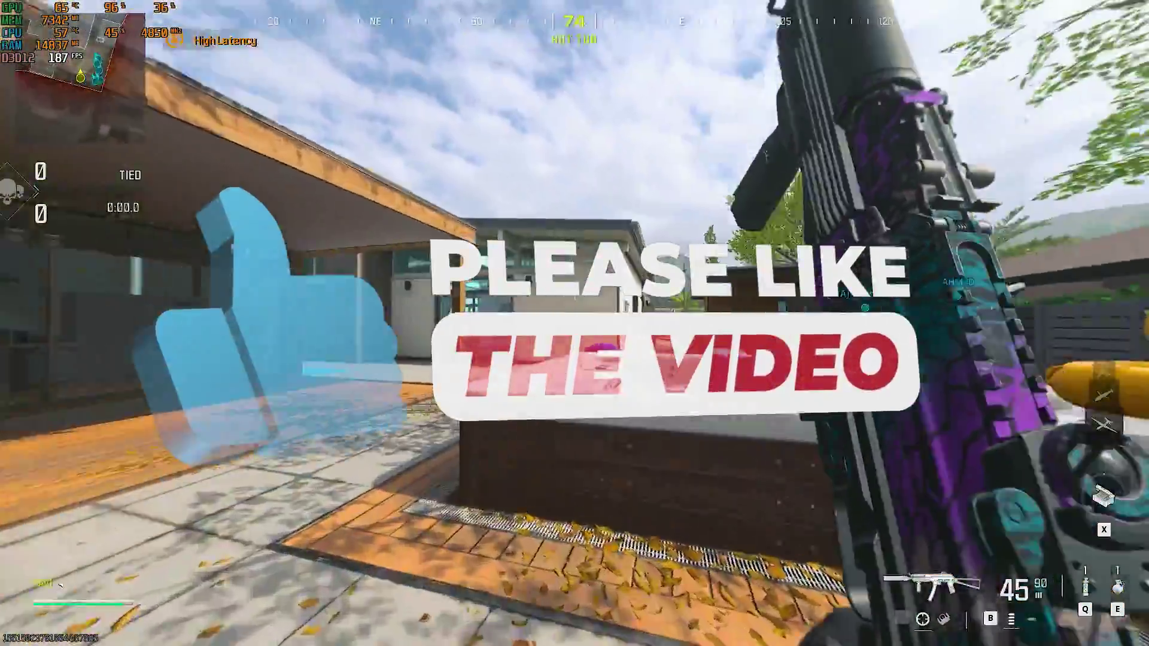
{"action": "key", "text": "w"}
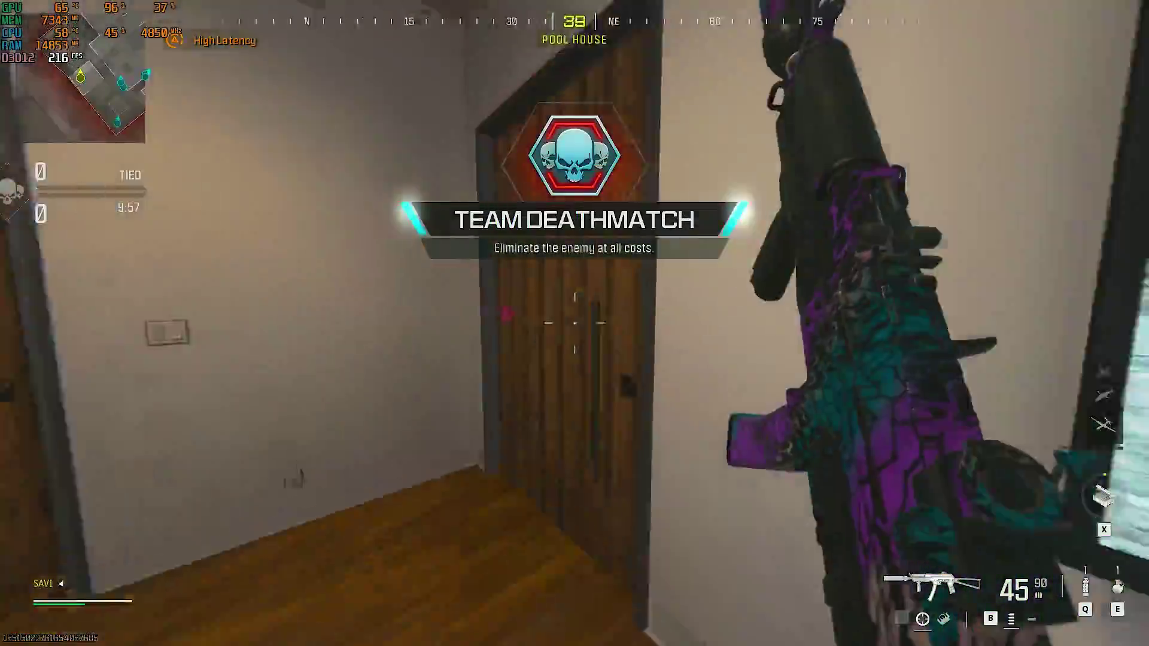
{"action": "key", "text": "w"}
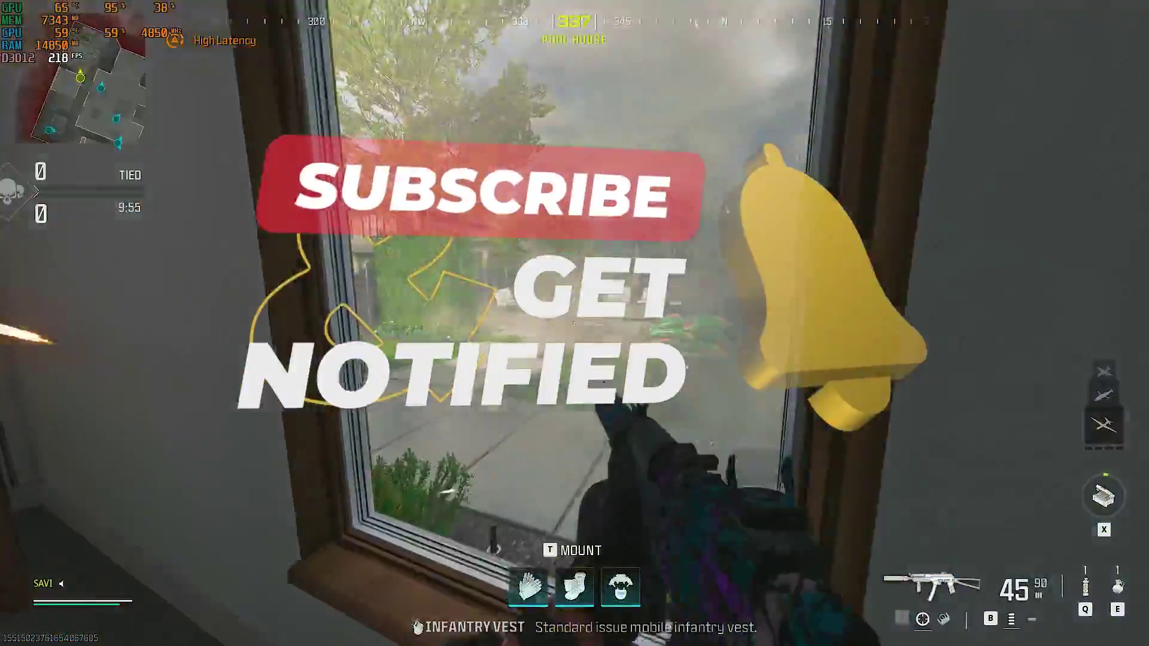
{"action": "key", "text": "w"}
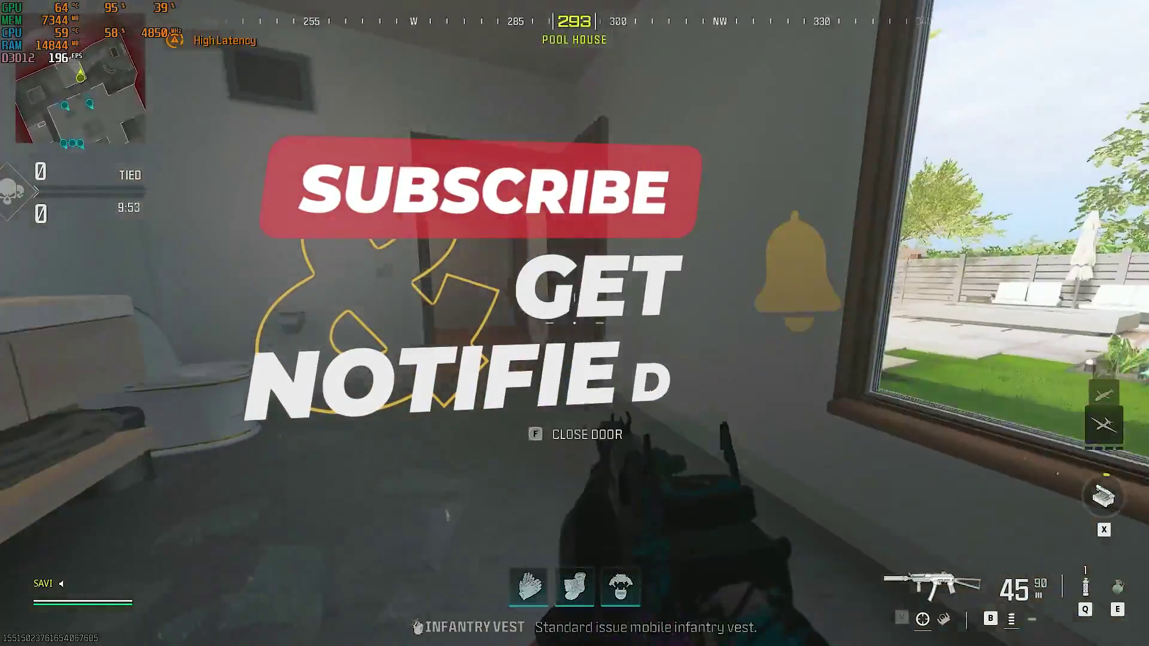
{"action": "key", "text": "w"}
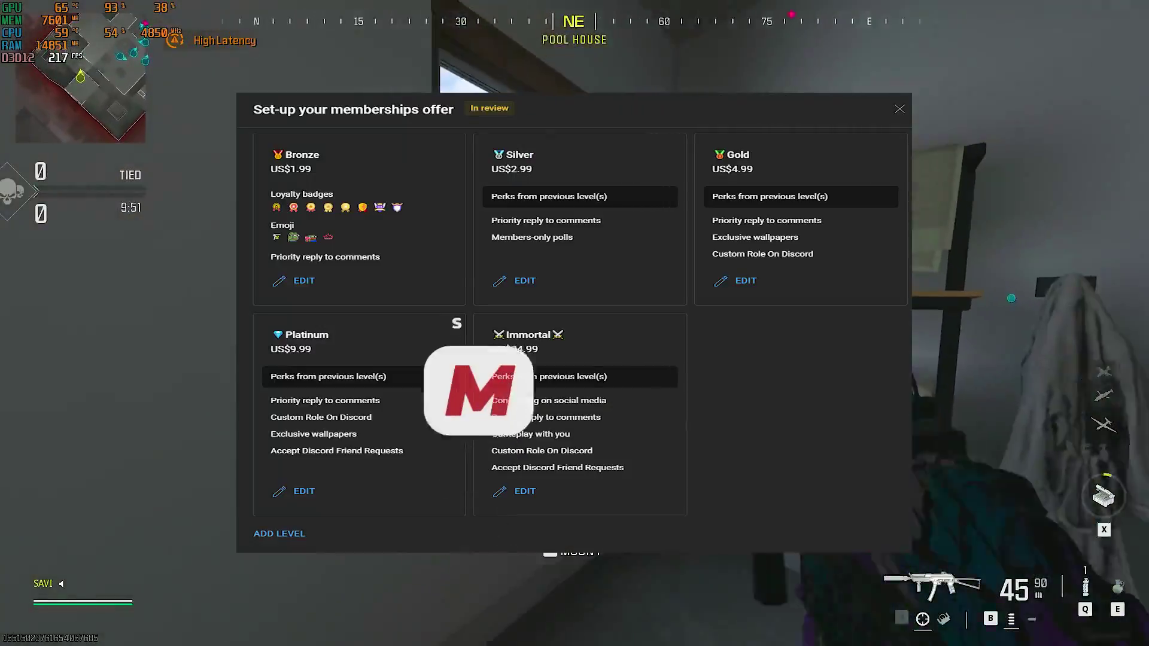
{"action": "left_click", "coordinate": [575, 324]}
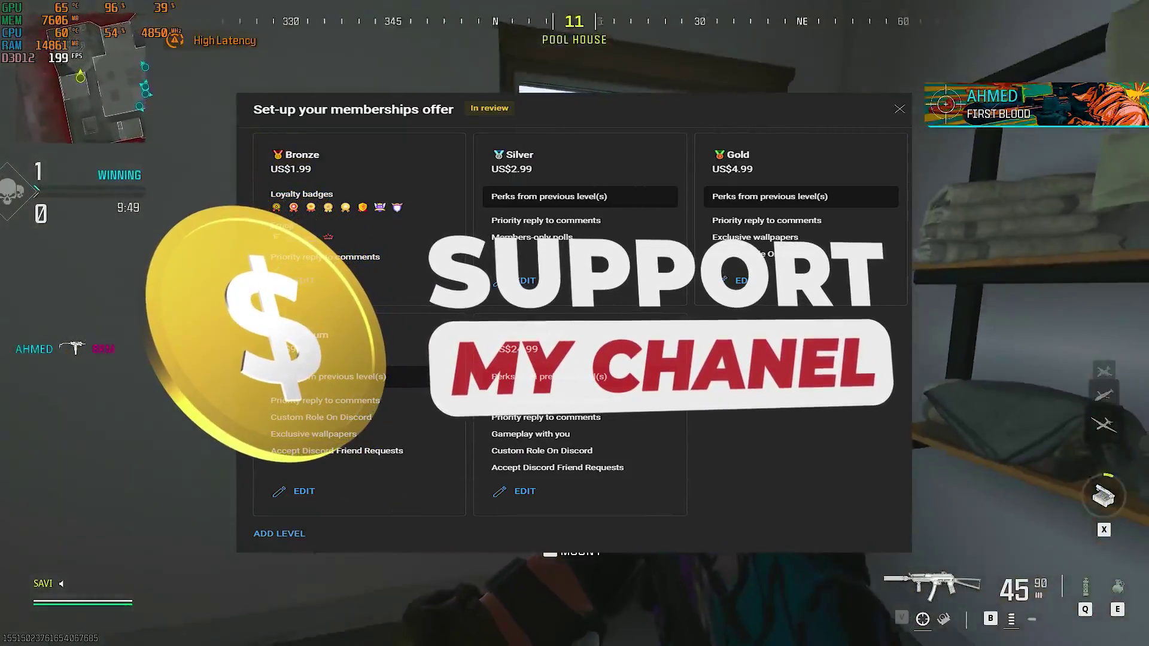
{"action": "key", "text": "w"}
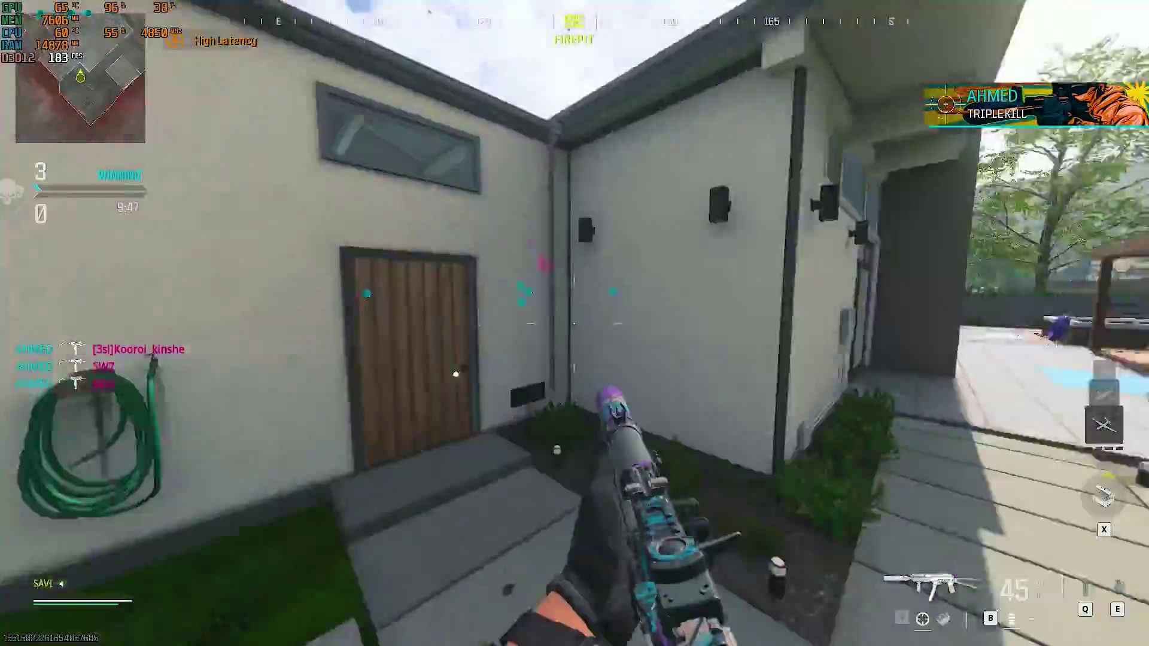